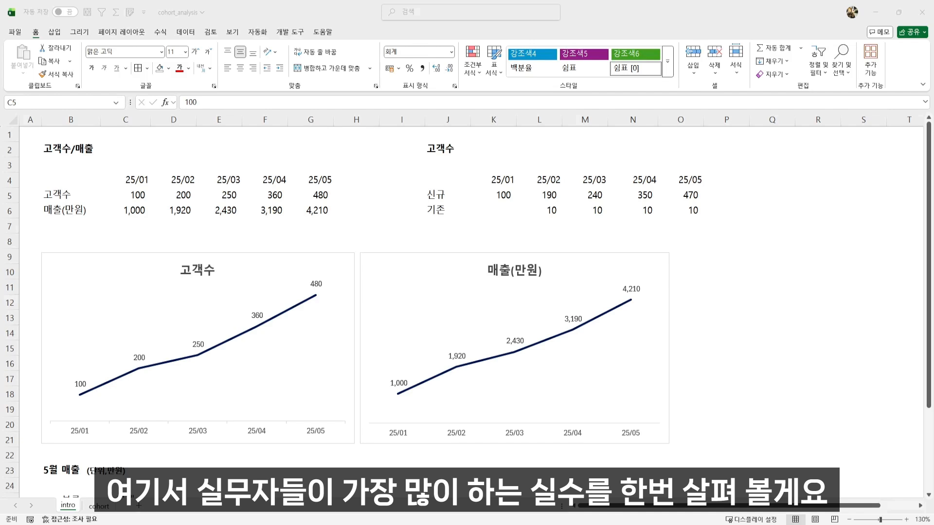
- Review the monthly customer count and sales figures for 25/01 to 25/05 together with their two line charts
drag(73, 183, 308, 207)
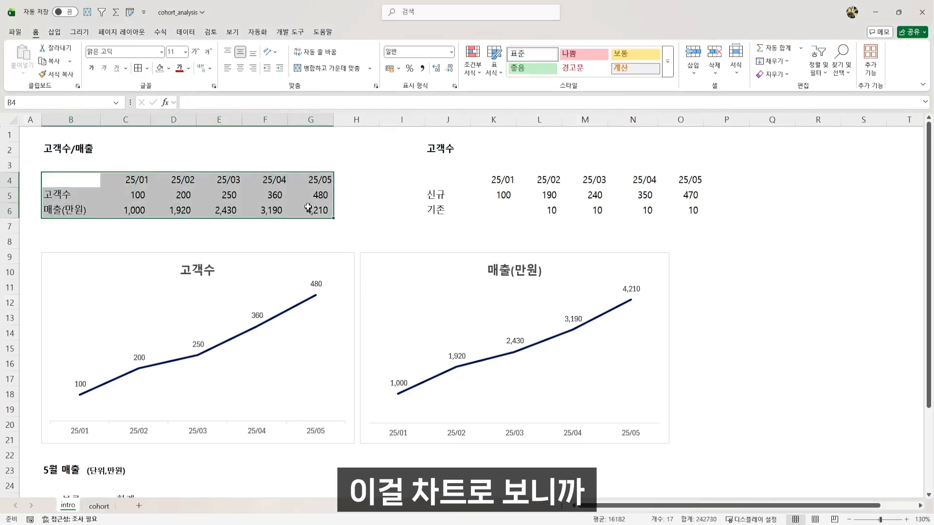
click(299, 274)
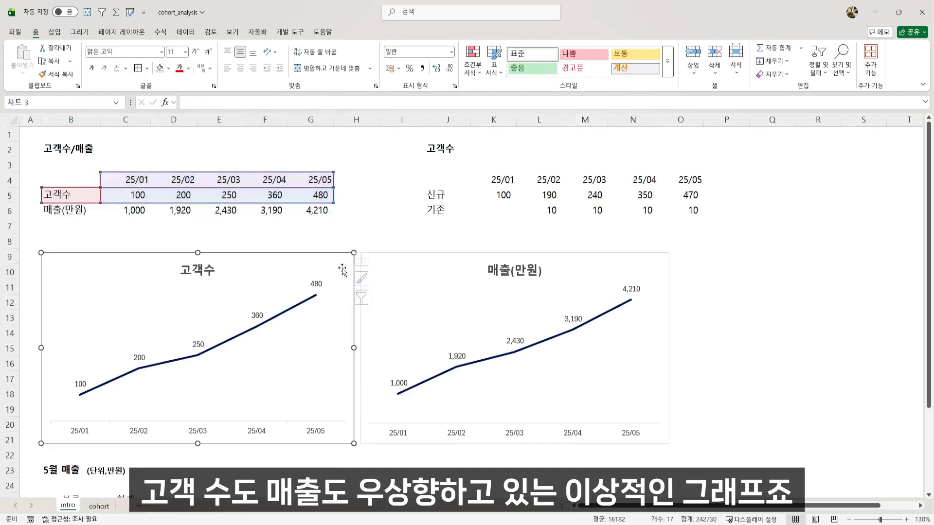
click(414, 274)
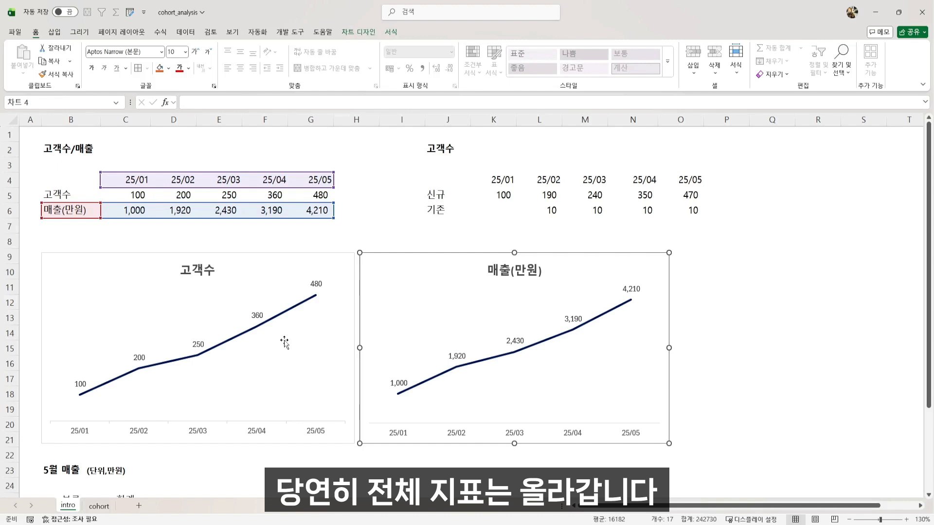
click(344, 222)
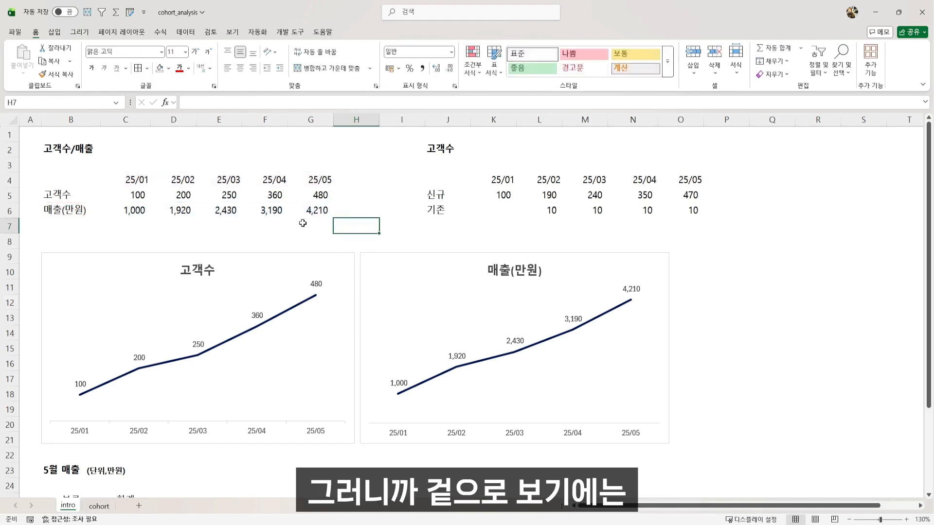
drag(140, 214, 310, 211)
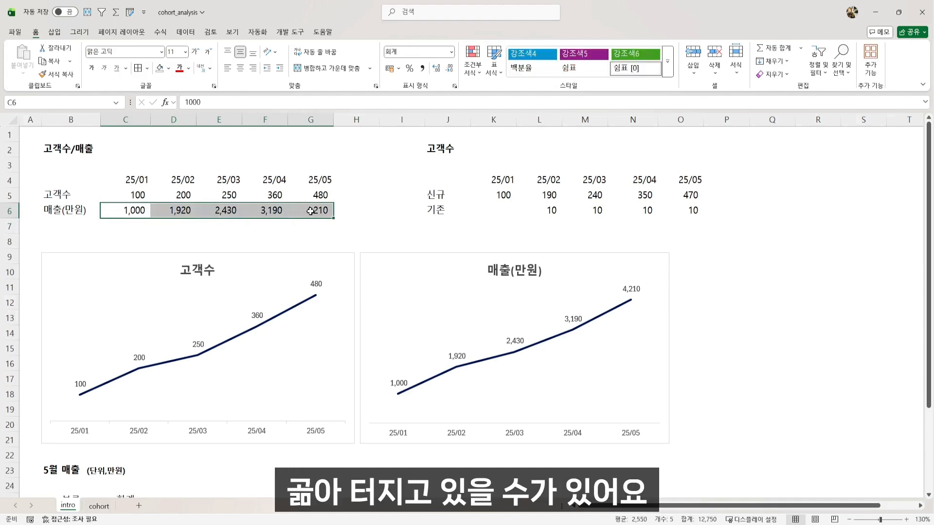
- Compare the monthly new (신규) customer counts with the existing (기존) customer counts in the 고객수 table
click(501, 197)
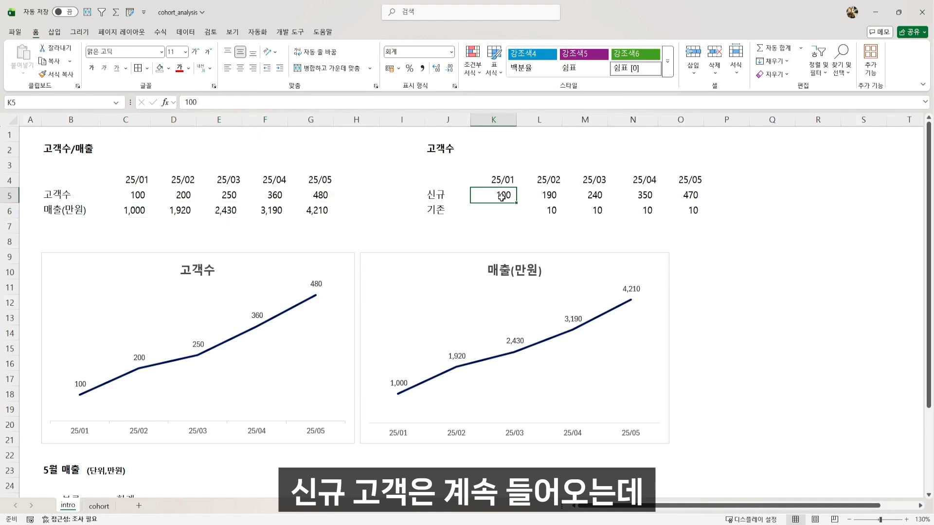
key(shift+Right)
key(shift+Right)
key(shift+Right)
key(shift+Right)
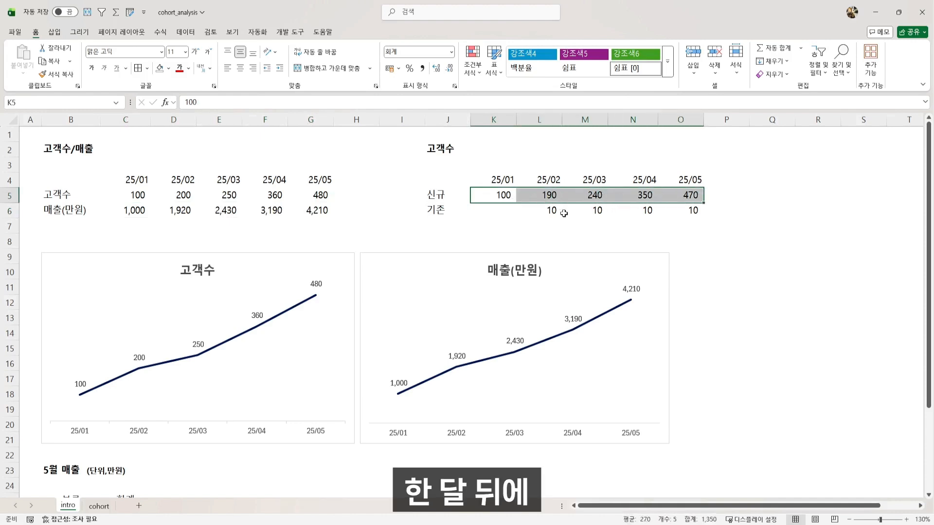
click(554, 210)
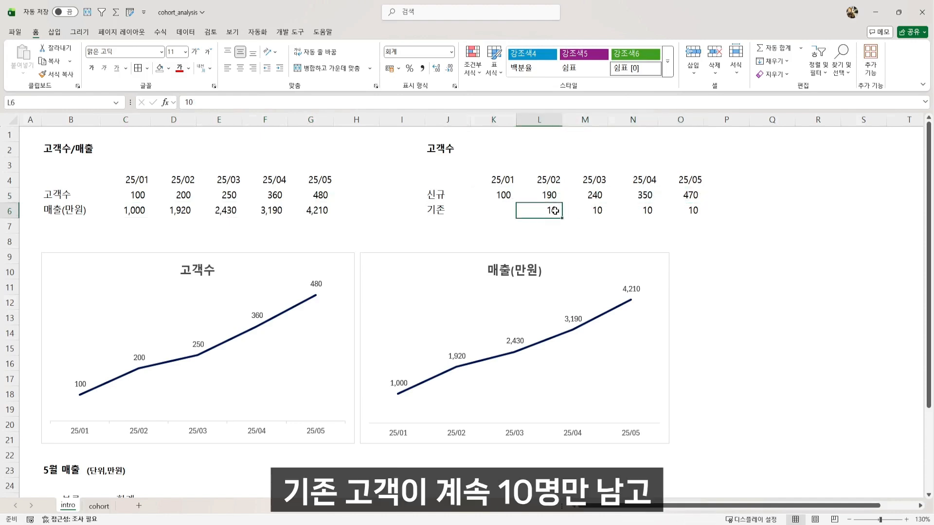
click(592, 211)
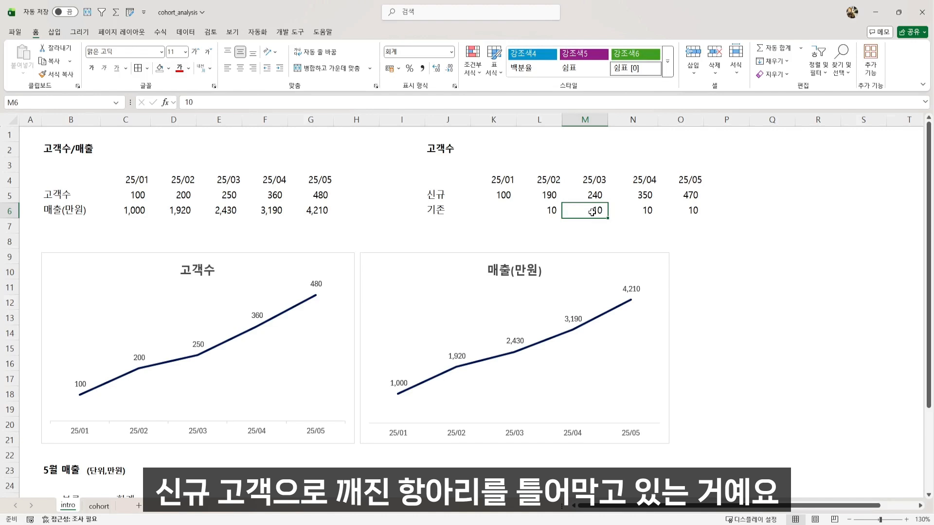
- Examine the 25/05 sales total and its breakdown by customer acquisition month in the 5월 매출 table
click(315, 211)
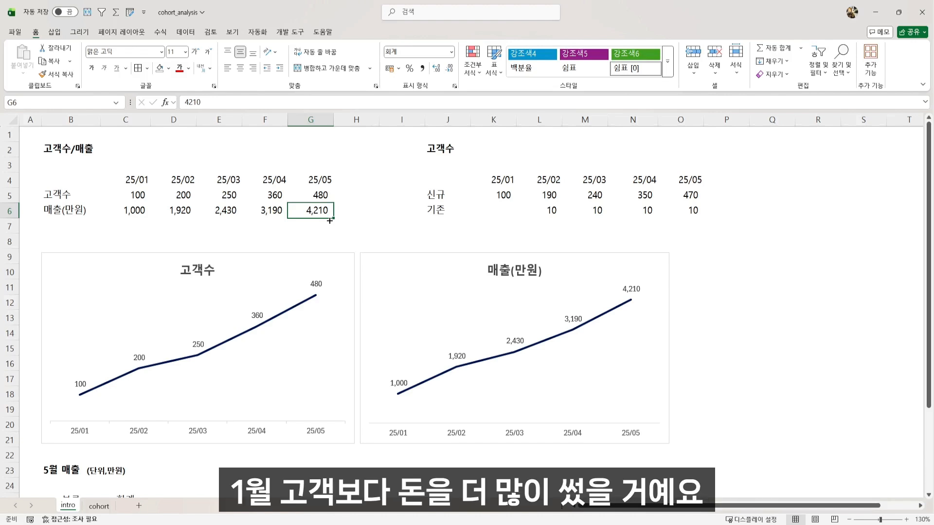
scroll(249, 430, down, 1)
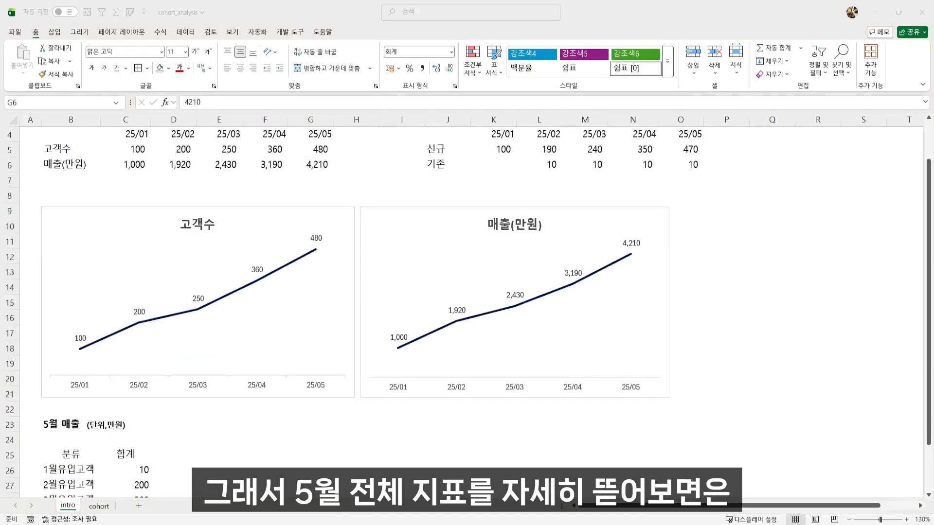
scroll(466, 311, down, 3)
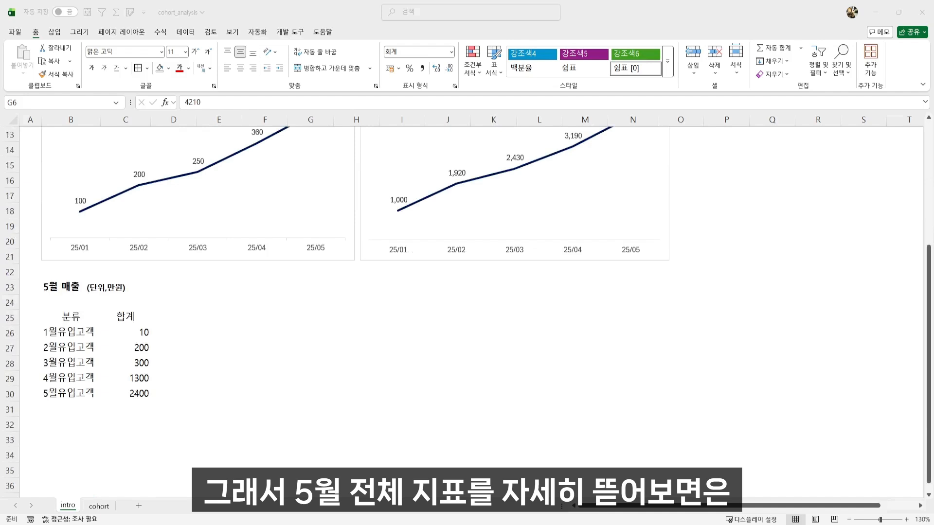
click(73, 377)
drag(73, 332, 122, 372)
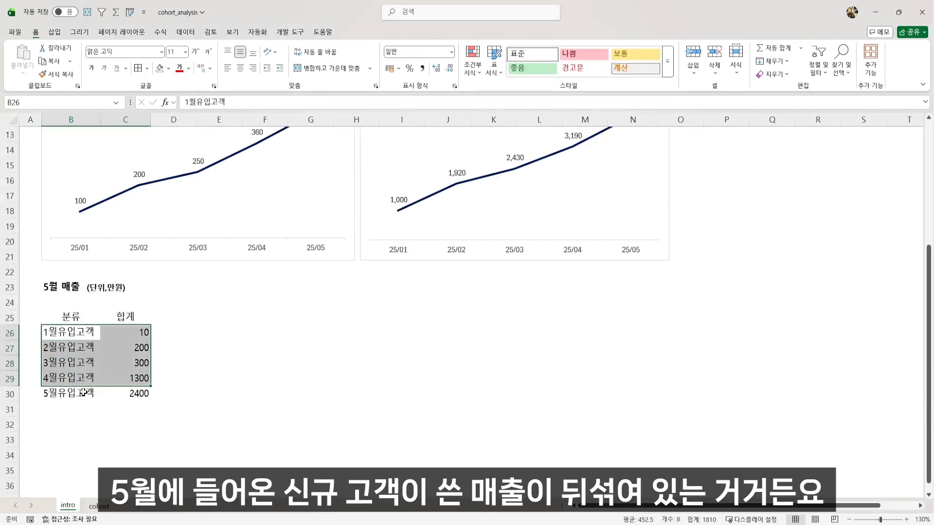
click(83, 392)
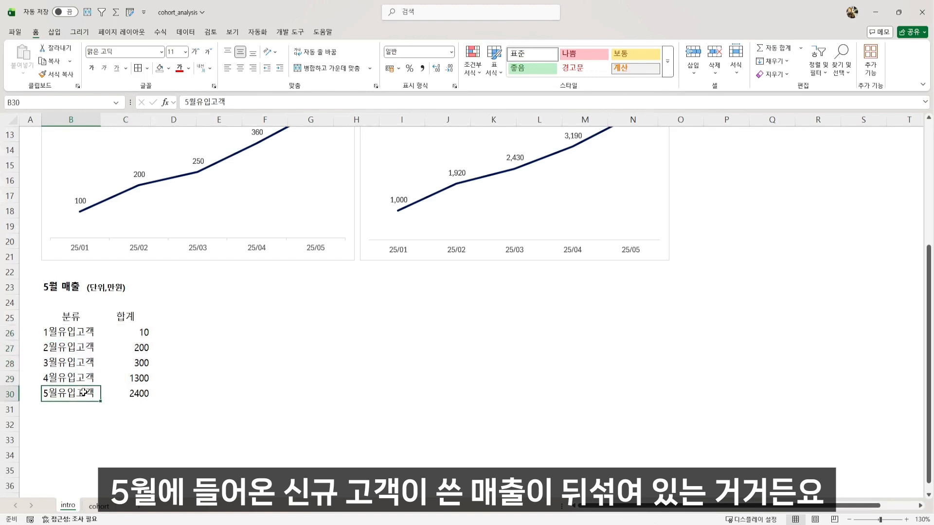
click(125, 394)
drag(79, 333, 118, 394)
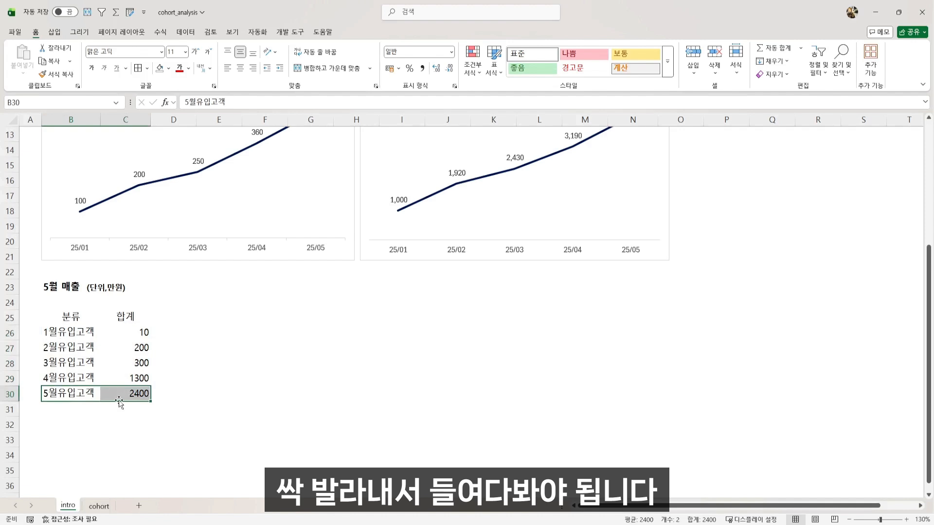
click(140, 367)
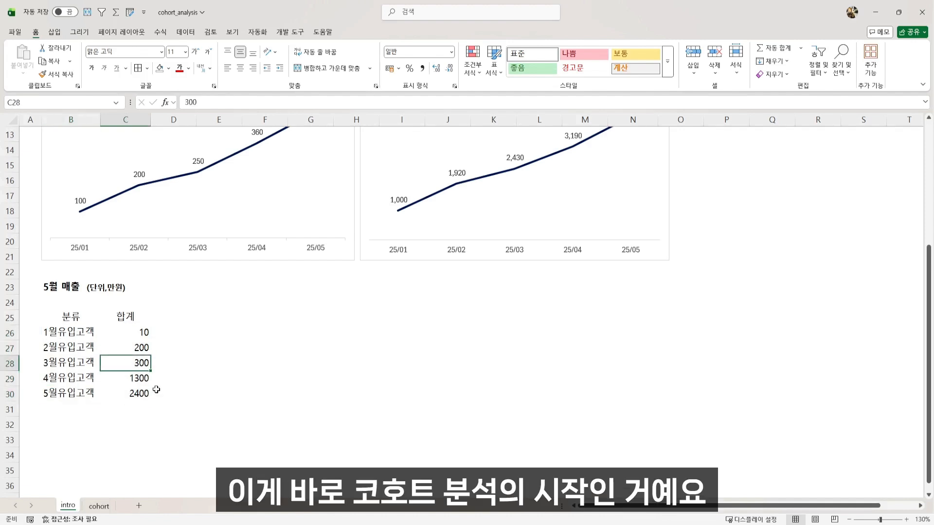
- Open the cohort sheet and review the 구매고객 and 객단가(ARPU) tables
click(99, 506)
click(156, 250)
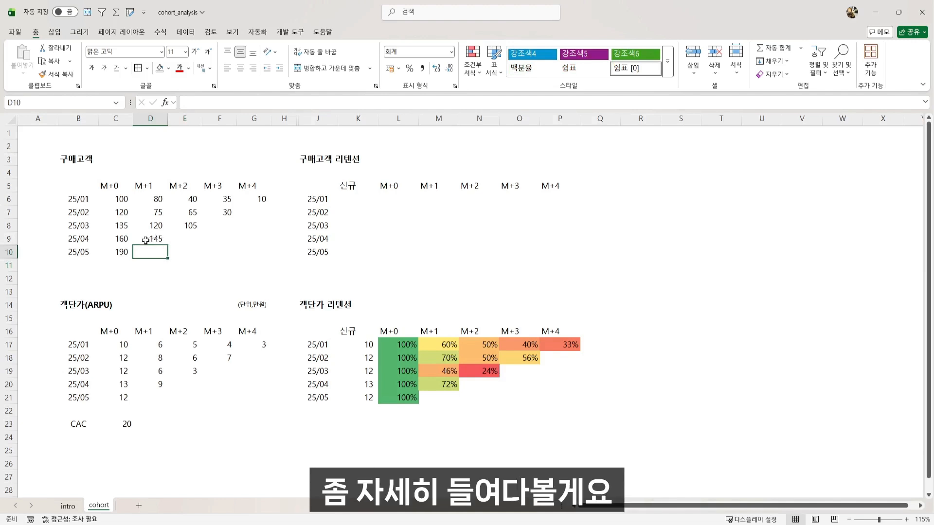
drag(81, 187, 253, 266)
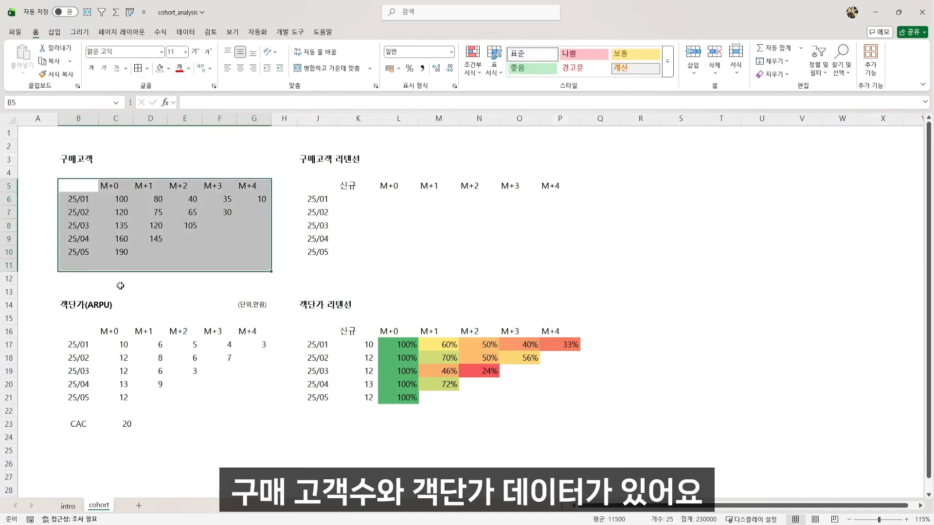
click(119, 253)
drag(83, 187, 248, 240)
drag(92, 334, 242, 385)
click(331, 215)
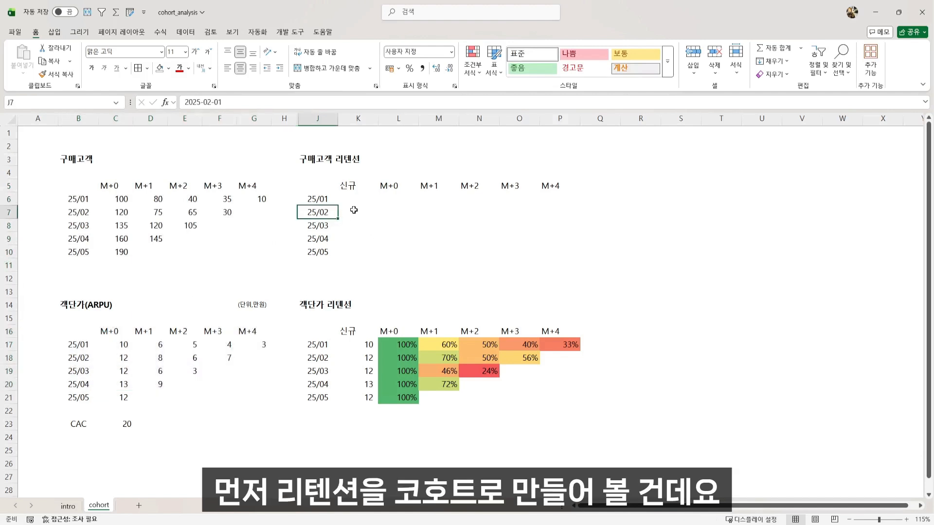
- Copy the M+0 purchase customer counts in C6:C10 into the 신규 column of the 구매고객 리텐션 table, starting at K6
drag(122, 200, 125, 249)
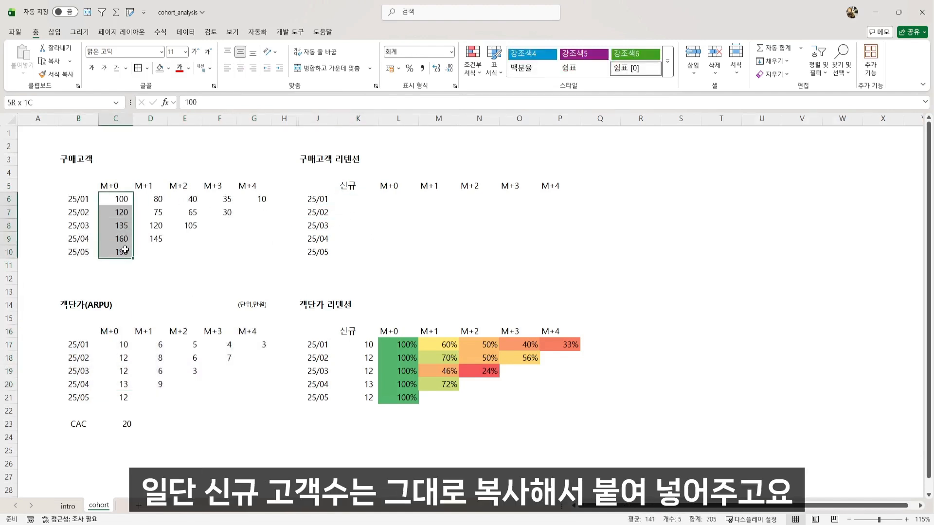
key(ctrl+c)
click(346, 204)
key(ctrl+v)
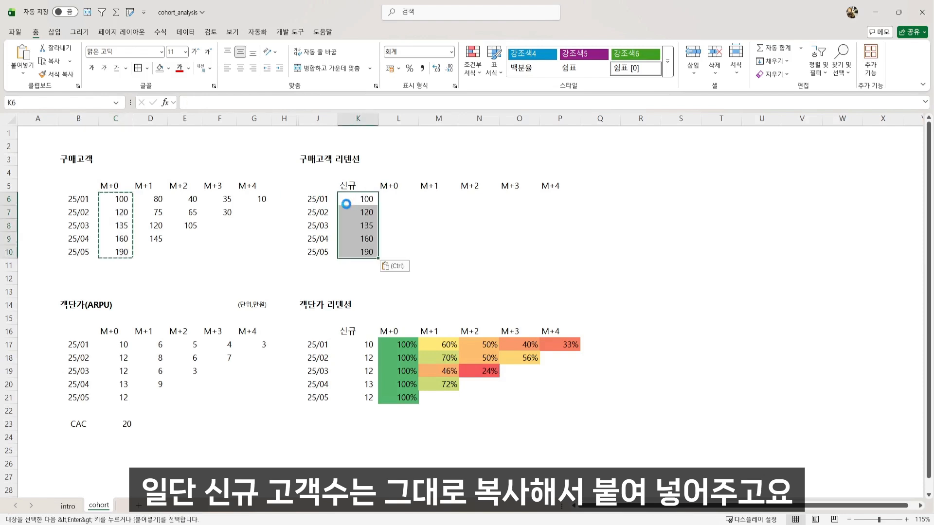
key(Escape)
- Calculate the 25/01 M+0 retention in L6 with the formula =C6/$C6, keeping the denominator's column fixed
click(393, 197)
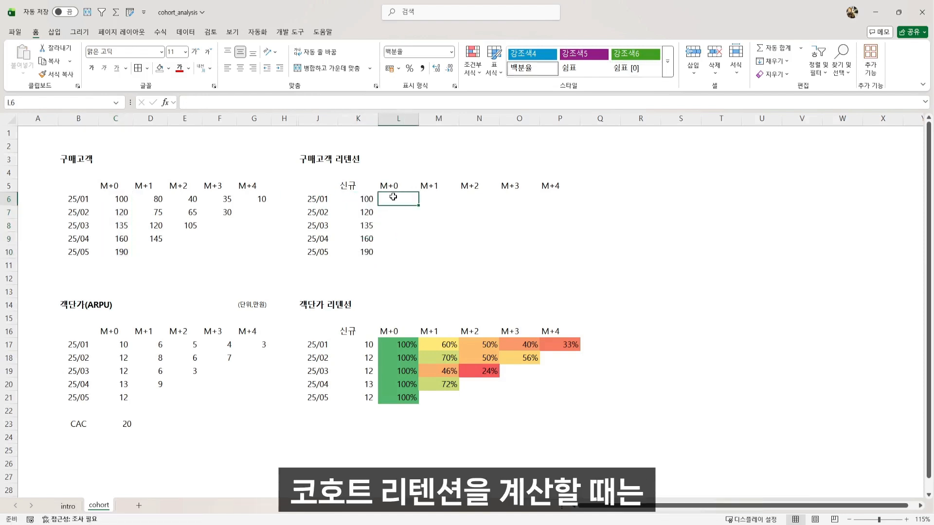
text(=)
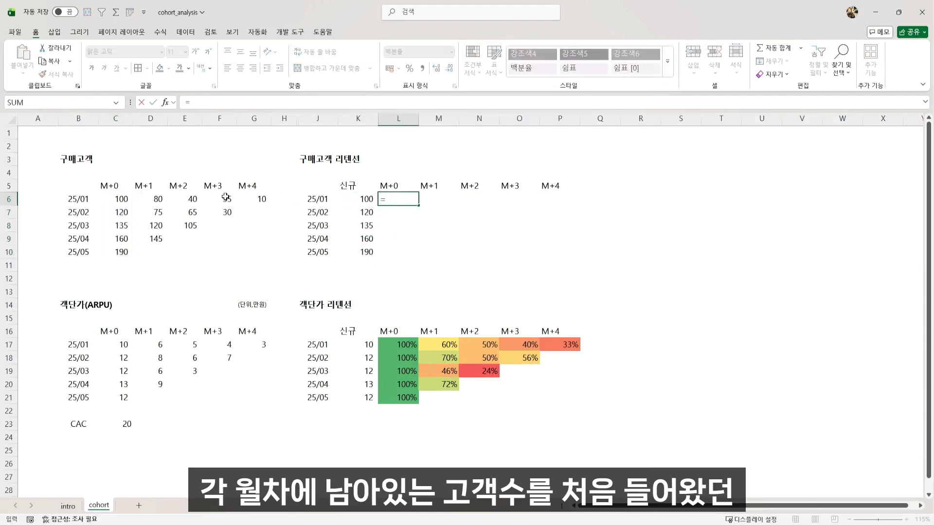
click(126, 199)
text(/)
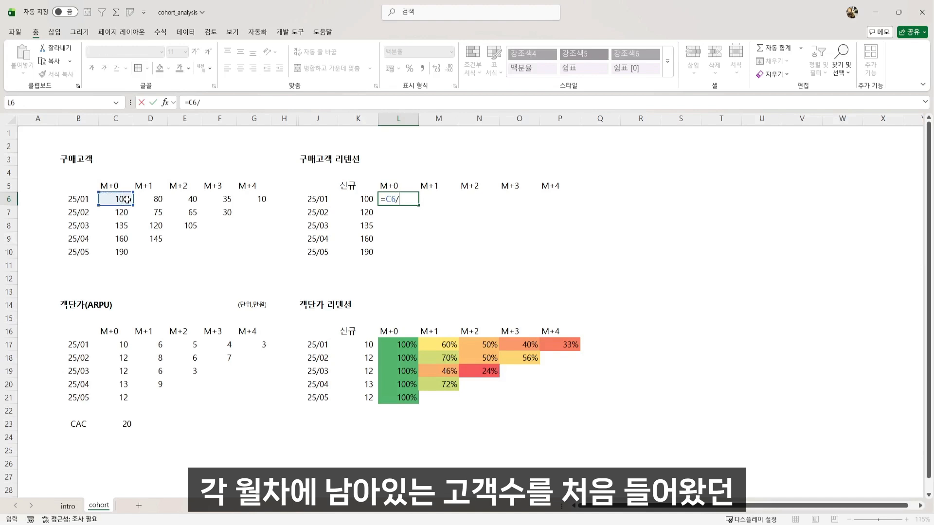
click(126, 199)
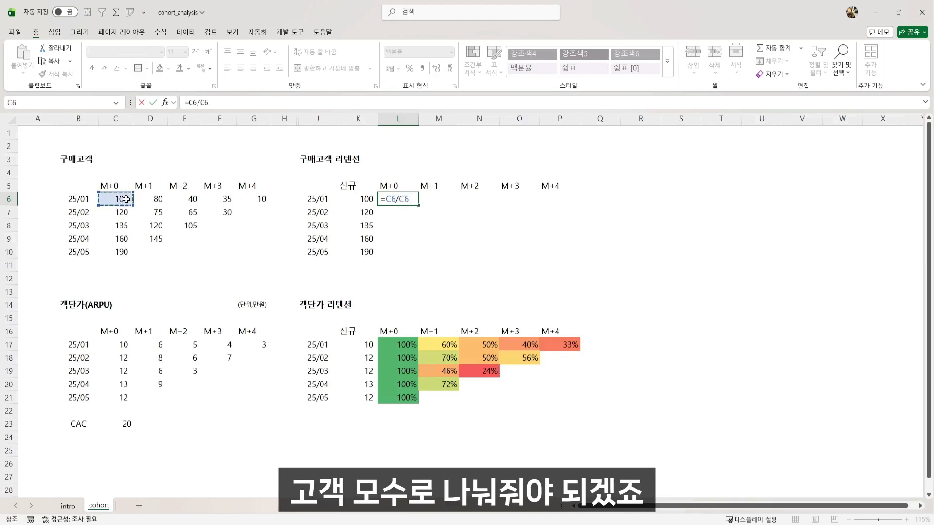
key(F4)
key(F4)
key(F4)
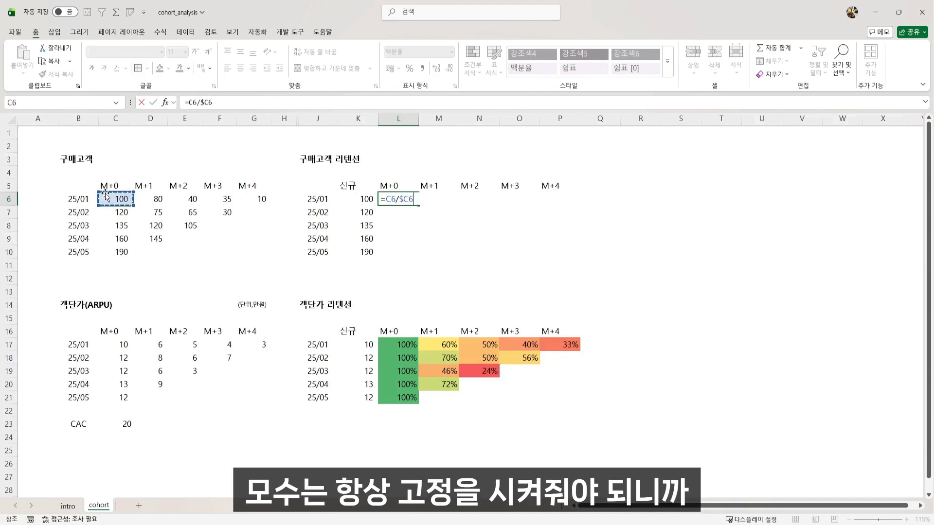
key(Return)
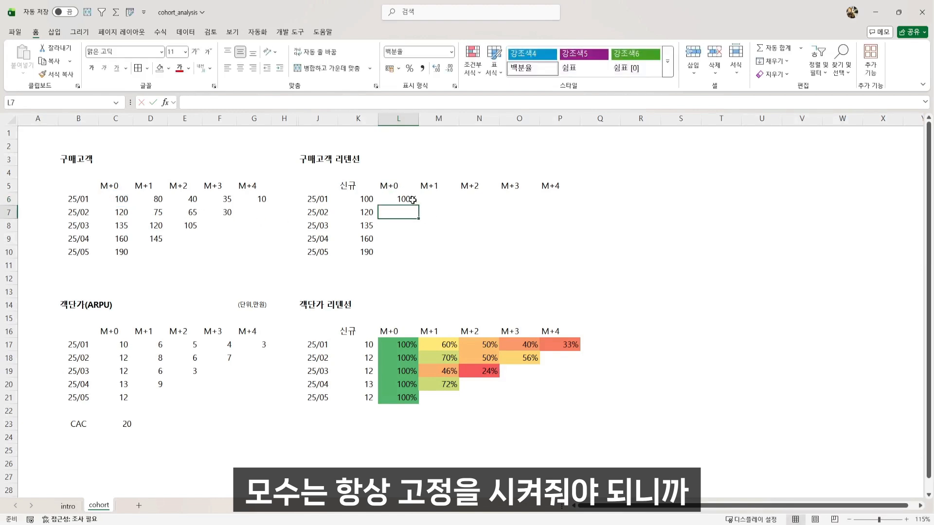
- Fill the L6 retention formula across L6:P10 and clear the cells for months without customer data
click(412, 200)
drag(419, 207, 566, 263)
drag(572, 213, 567, 253)
key(Delete)
drag(530, 228, 486, 252)
key(Delete)
key(Delete)
click(443, 249)
key(Delete)
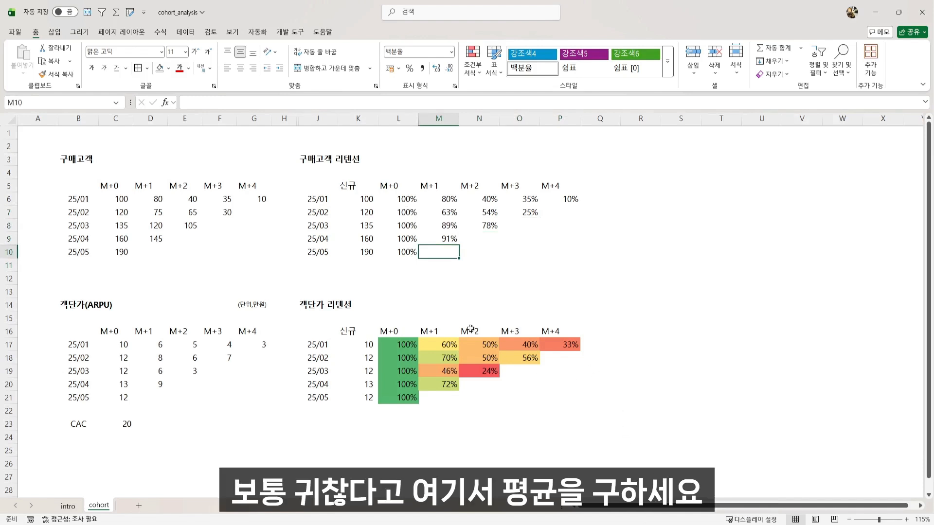
- Add a row of simple averages in L11:P11, using =AVERAGE(L6:L10) for M+0 and filling it through M+4
click(408, 263)
text(=AVERAGE(L6:L10))
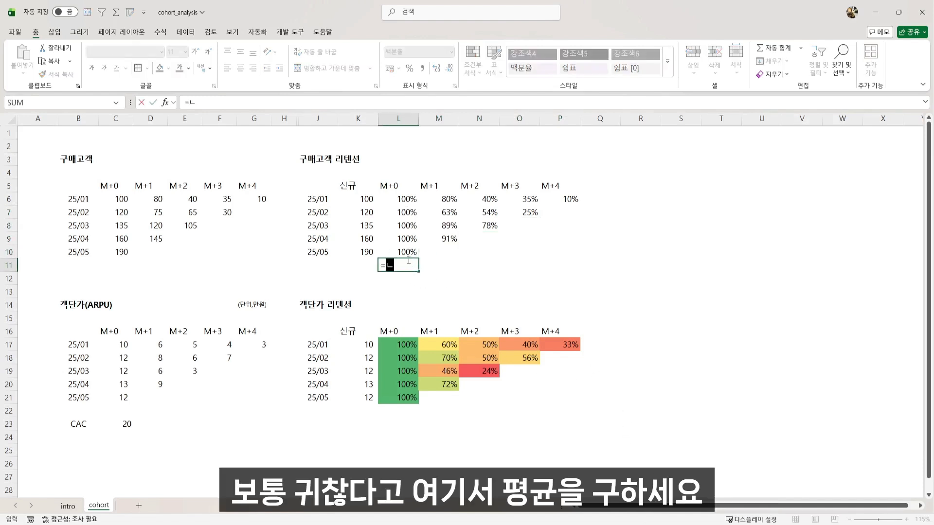
key(Return)
drag(408, 262, 567, 265)
key(ctrl+r)
- Check the M+0 customer counts in the 구매고객 table and clear the simple averages from L11:P11
click(121, 252)
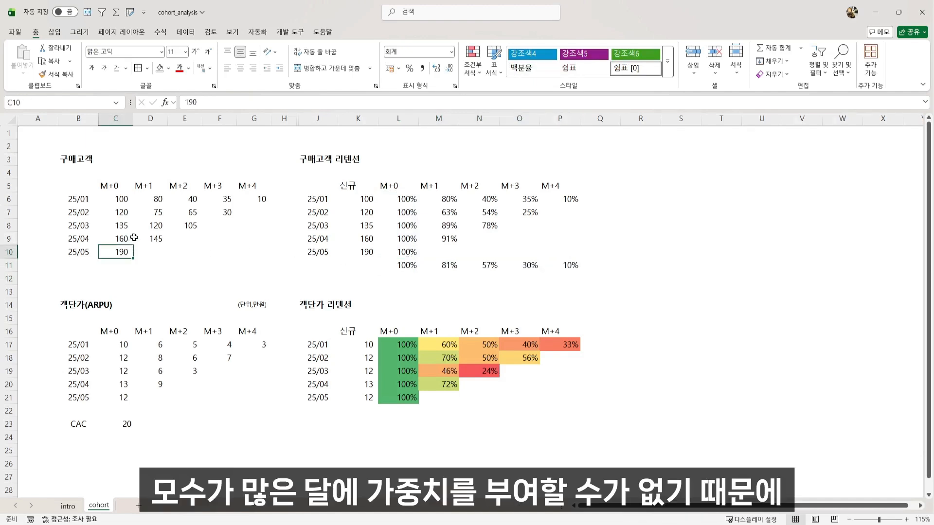
click(121, 239)
click(120, 225)
click(119, 210)
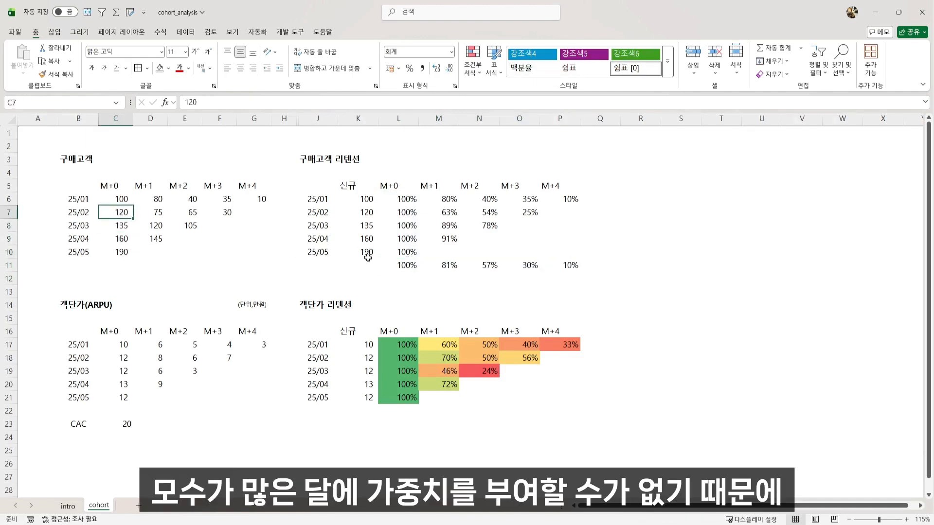
drag(408, 265, 566, 265)
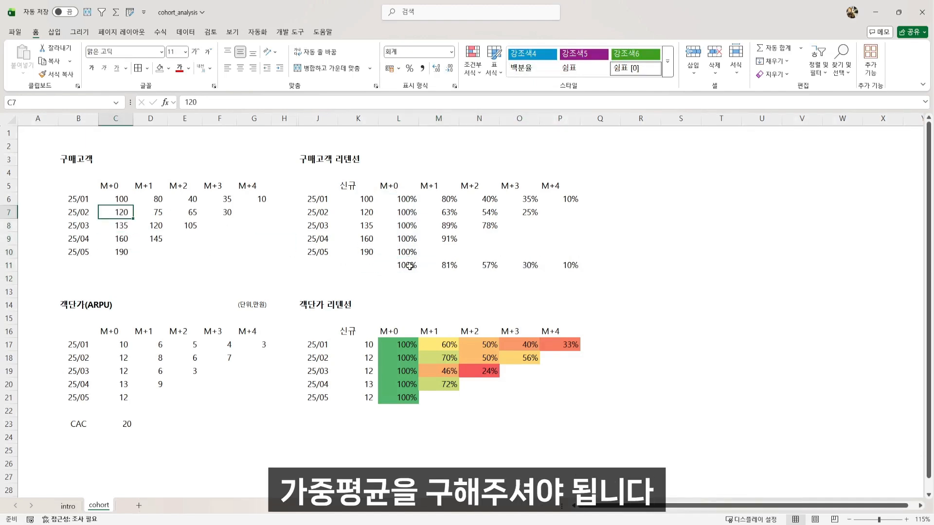
drag(409, 266, 411, 266)
drag(411, 266, 559, 266)
key(Delete)
click(306, 262)
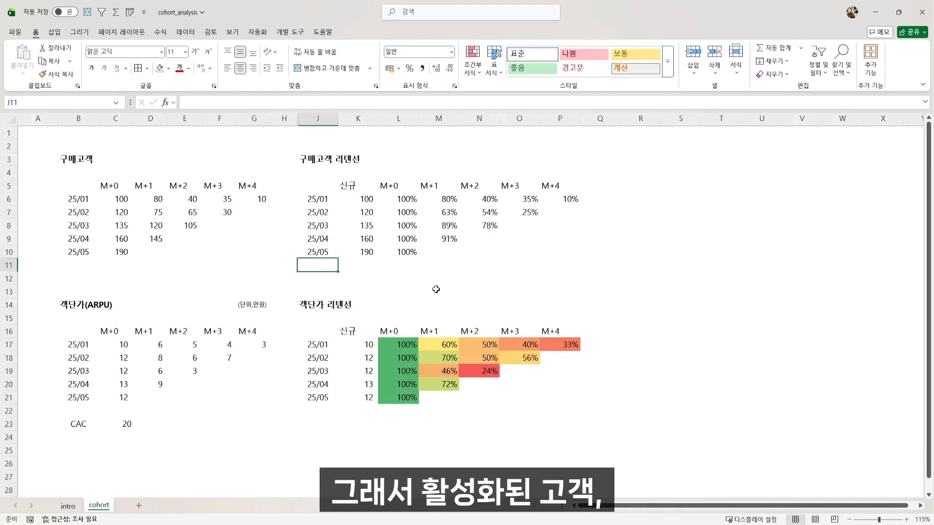
key(Right)
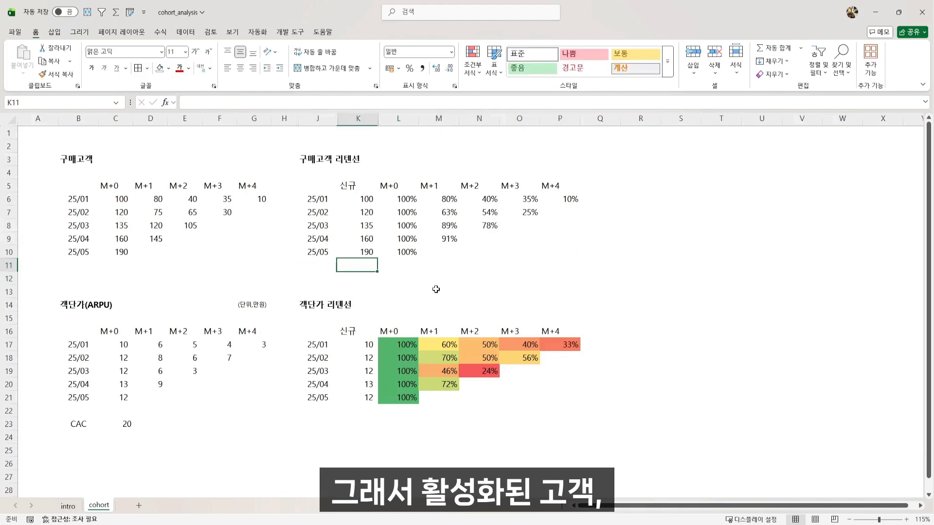
text(g)
key(Escape)
key(Left)
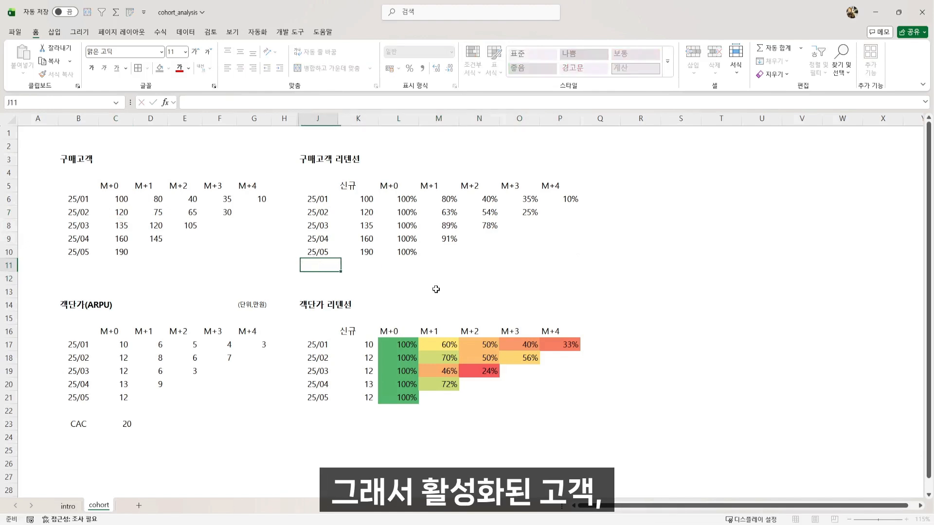
- Label J11, J12 and J13 as 활성, 전체 and 평균, and insert a row to keep a gap above the 객단가 tables
text(활서ㅇ)
key(Return)
text(전체)
key(Return)
text(가)
key(BackSpace)
key(BackSpace)
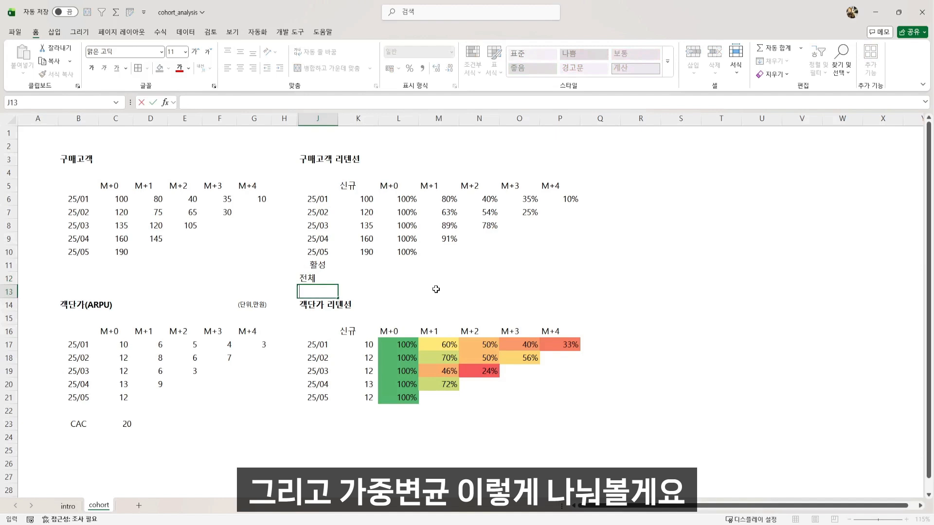
text(평균)
key(Return)
- Total the M+0 active customers in L11 with the formula =SUM(C6:C10)
key(Up)
key(Up)
key(Left)
key(Left)
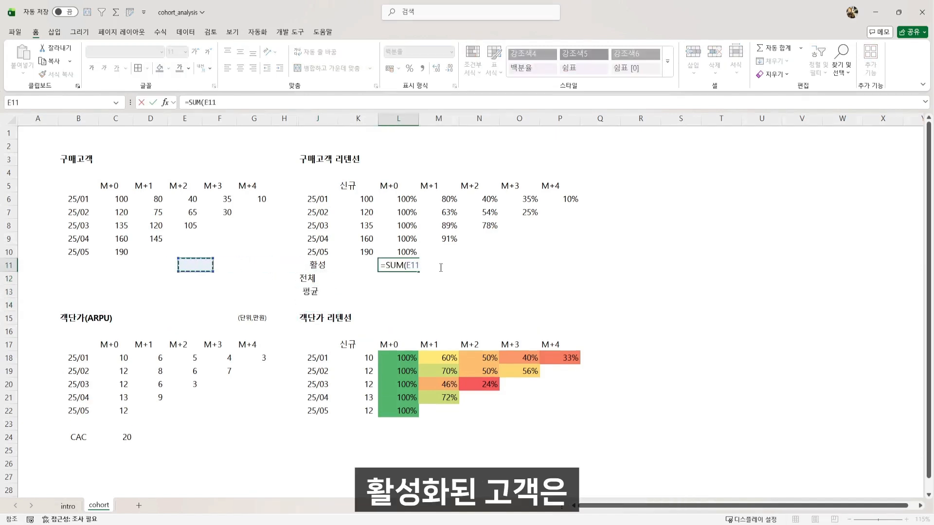
key(Left)
key(Up)
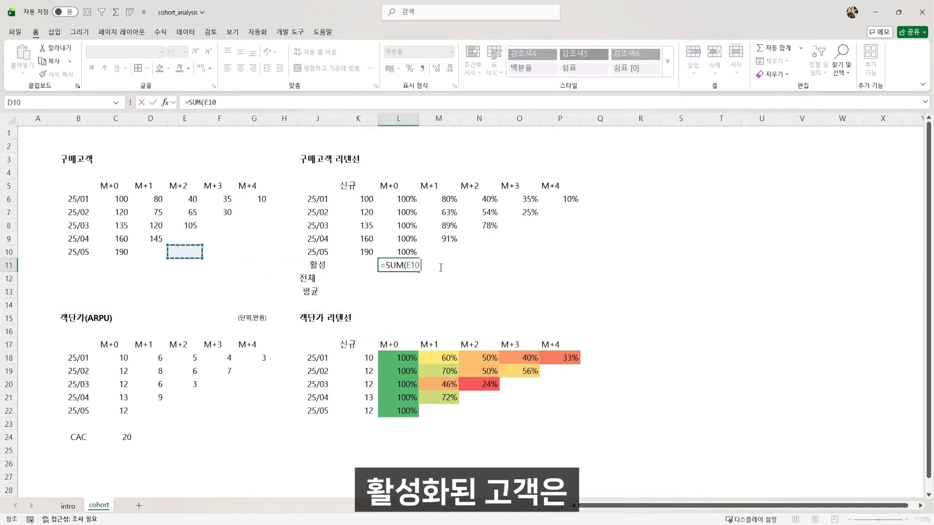
key(Left)
key(Left)
key(ctrl+shift+Up)
key(shift+Down)
key(ctrl+Return)
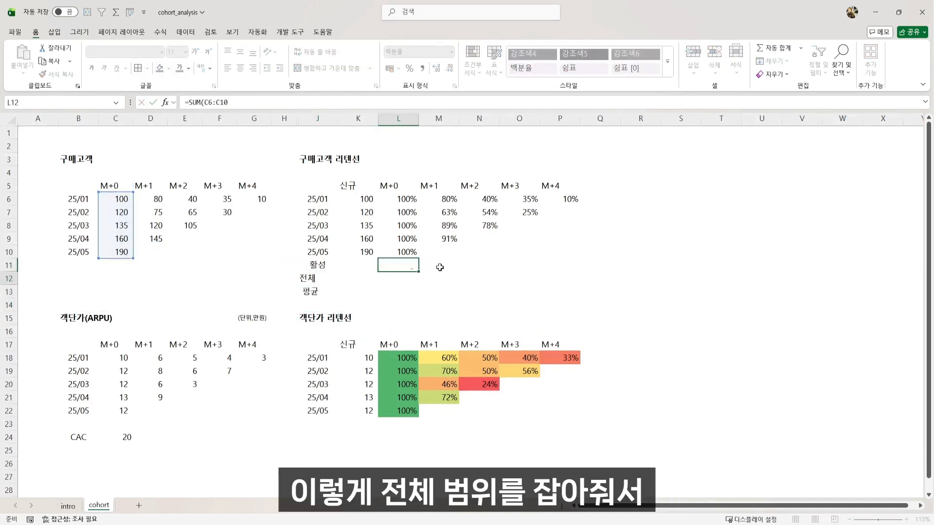
- Fill the L11 active customer sum across to P11 and check the ranges used in M11 and N11
key(shift+Right)
key(shift+Right)
key(shift+Right)
key(shift+Right)
key(ctrl+r)
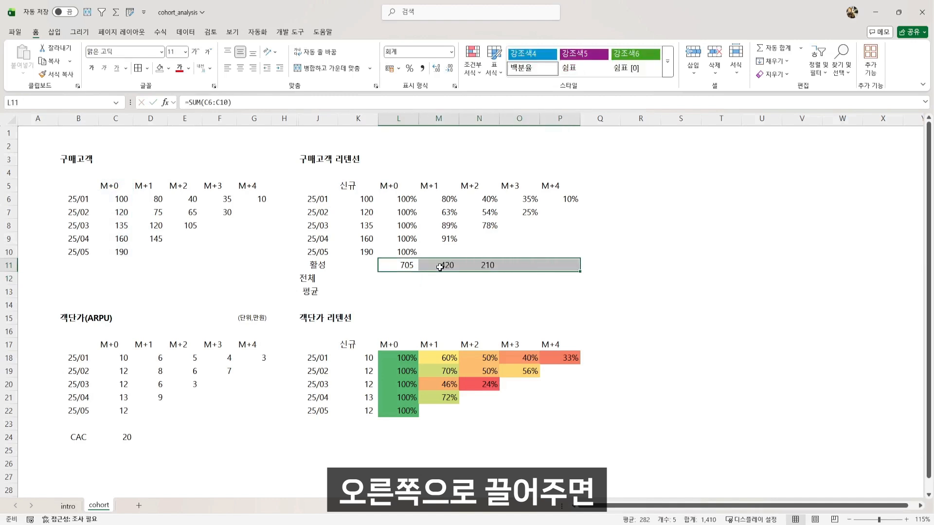
double_click(441, 267)
key(Escape)
double_click(483, 266)
key(Escape)
- Total the new customers of all cohorts in L12 with the absolute-reference formula =SUM($C$6:$C$10)
click(407, 284)
text(=SUM()
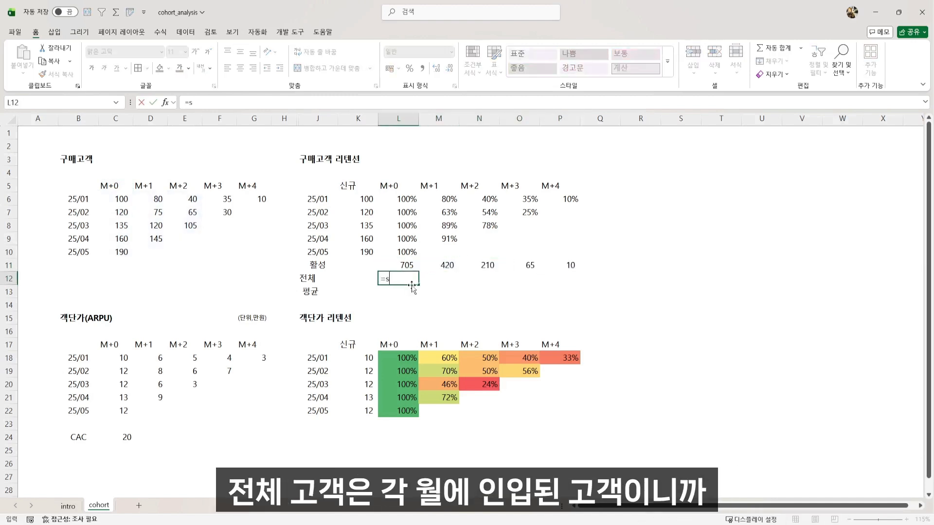
key(Left)
key(Left)
key(Left)
key(Left)
key(Left)
key(Left)
key(Left)
key(Up)
key(Up)
key(Left)
key(shift+Up)
key(shift+Up)
key(shift+Up)
key(shift+Up)
key(F4)
key(ctrl+Return)
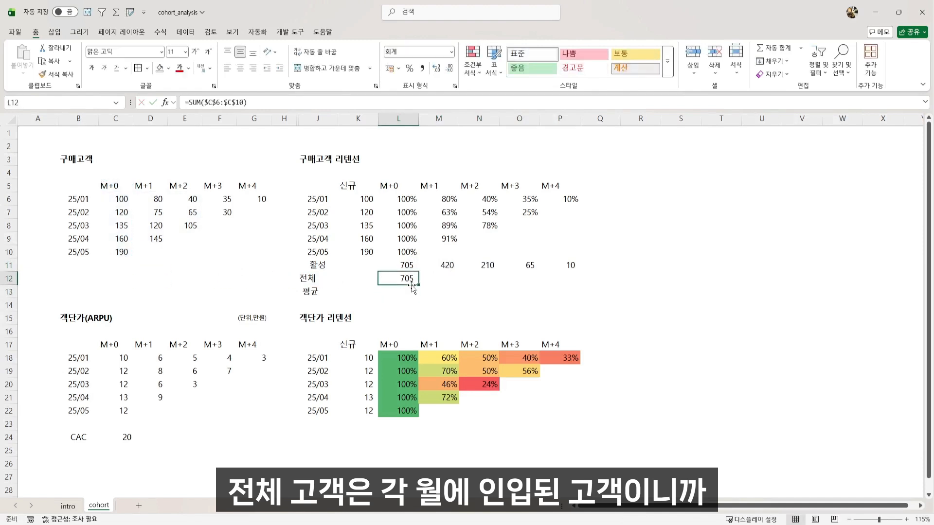
- Fill the L12 total customer formula across L12:P12
key(shift+Right)
key(shift+Right)
key(shift+Right)
key(shift+Right)
- Shorten the summed range to $C$6:$C$9 in M12 and to $C$6:$C$8 in N12
key(Right)
key(Right)
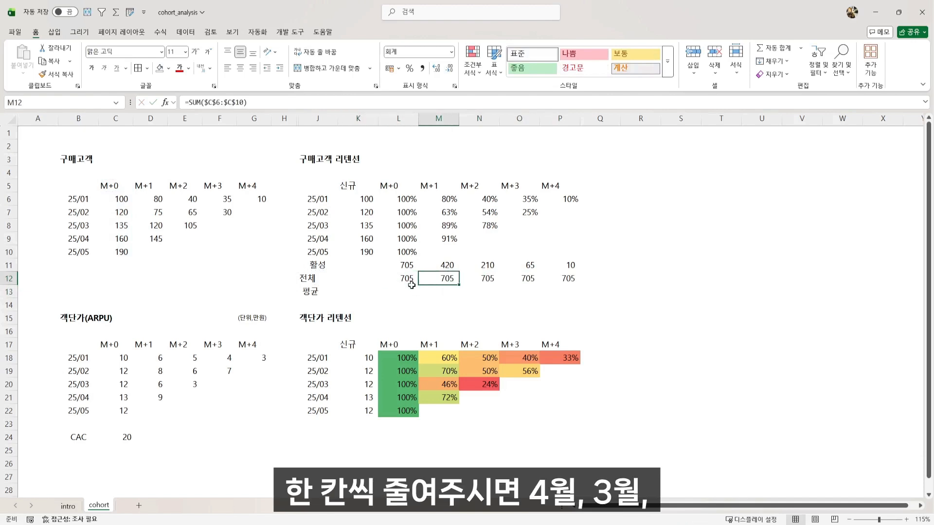
key(F2)
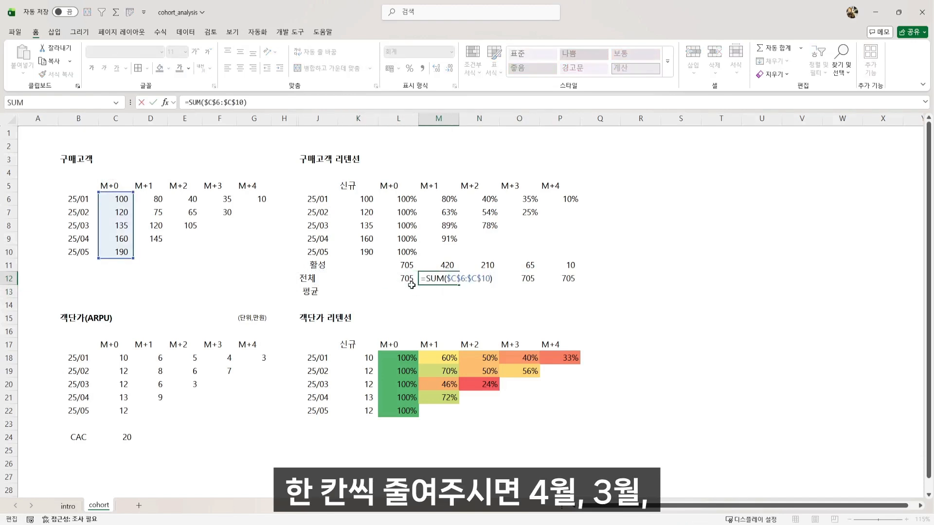
key(BackSpace)
text(9)
key(Tab)
key(F2)
key(BackSpace)
key(BackSpace)
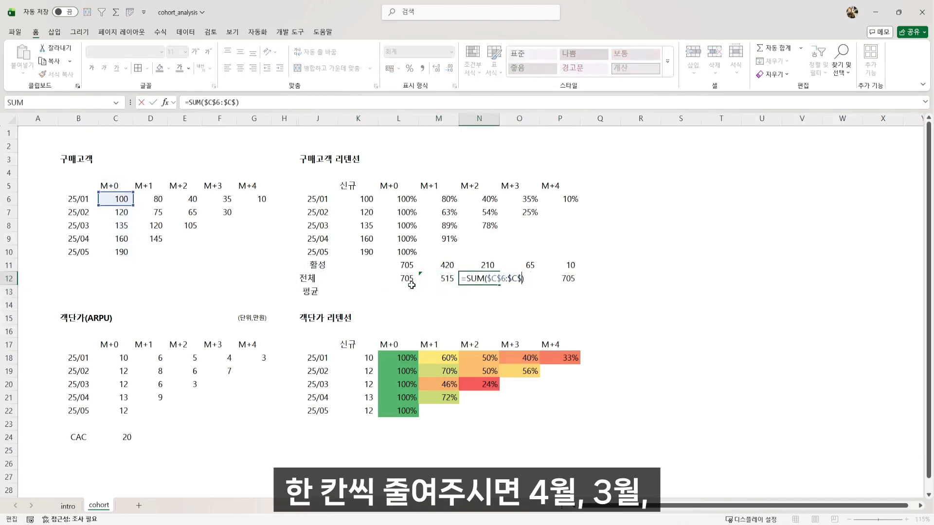
text(8)
key(Tab)
- Shorten the summed range to $C$6:$C$7 in O12 and to $C$6:$C$6 in P12
key(F2)
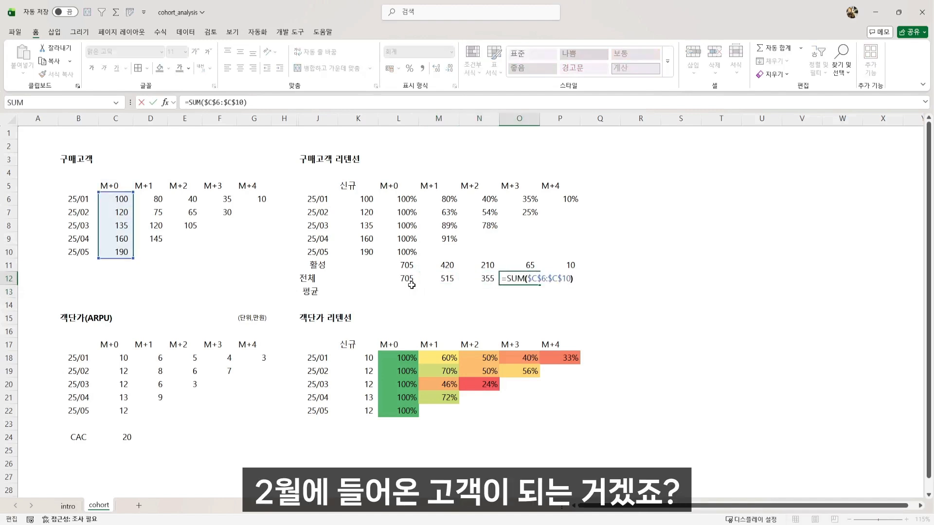
key(BackSpace)
key(BackSpace)
text(7)
key(Tab)
key(F2)
key(BackSpace)
key(BackSpace)
text(6)
key(Return)
- Calculate the weighted averages in L13:P13 by filling =L11/L12 across the row, and format them as percentages
key(Left)
key(Left)
key(Left)
key(Left)
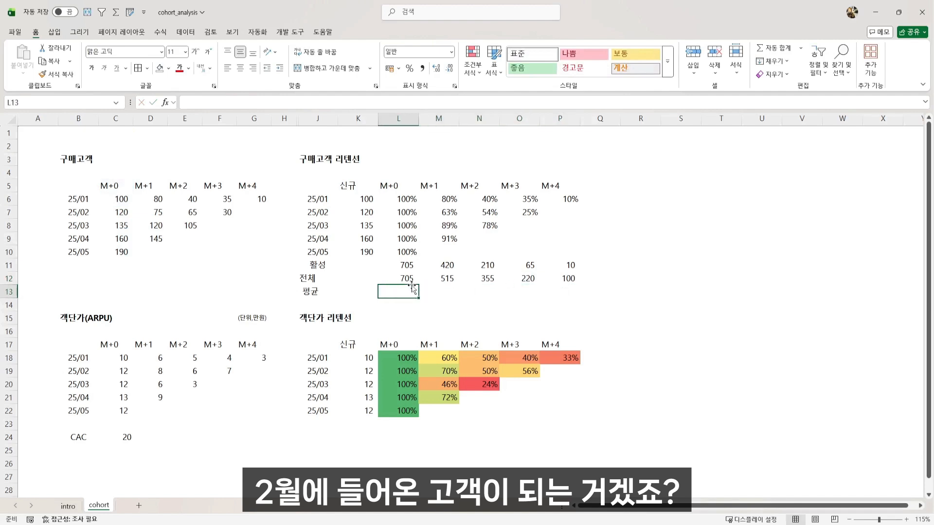
text(=L11/L12)
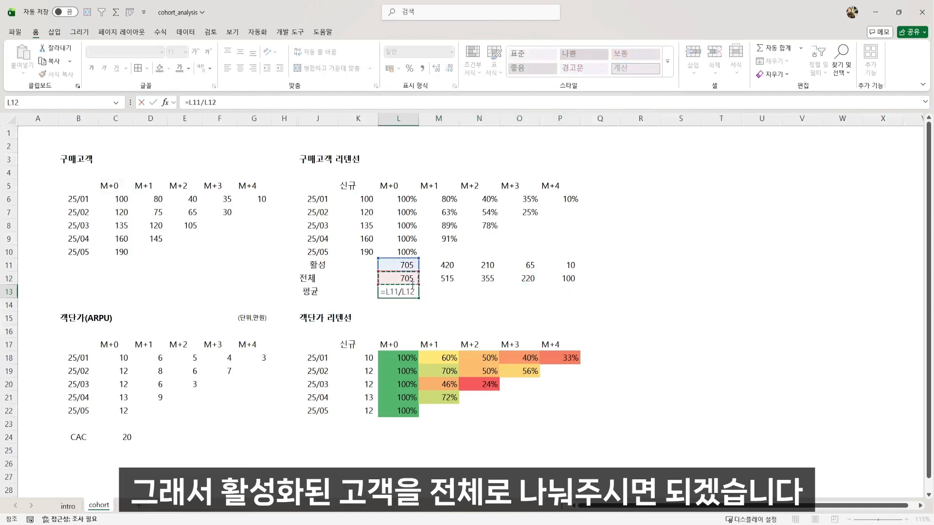
key(ctrl+Return)
key(shift+Right)
key(shift+Right)
key(shift+Right)
key(shift+Right)
key(ctrl+r)
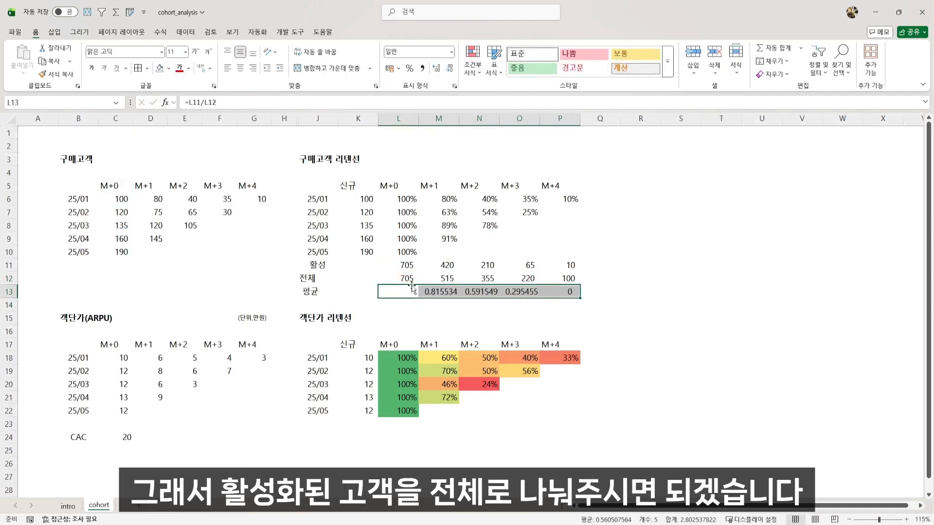
key(ctrl+shift+5)
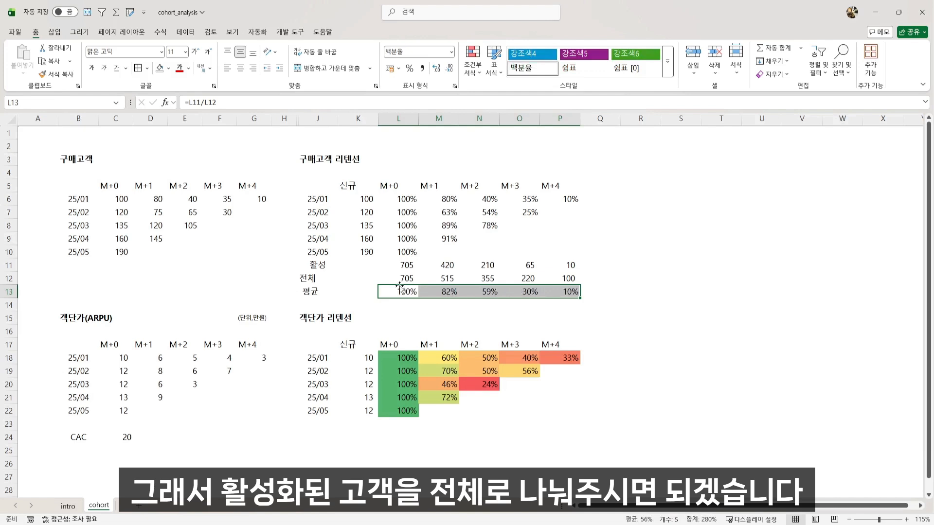
- Replace the average formulas in L13:P13 with their static values
key(ctrl+c)
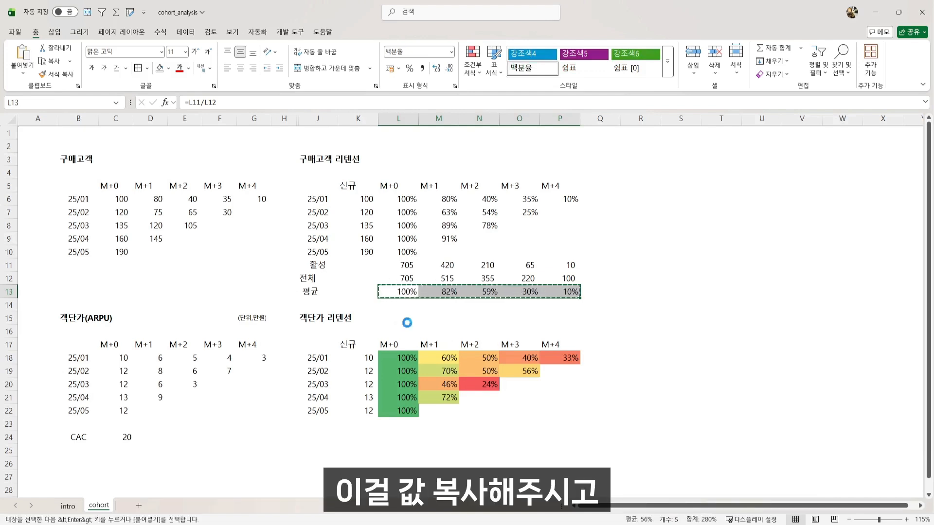
key(ctrl+alt+v)
key(v)
key(Return)
key(Escape)
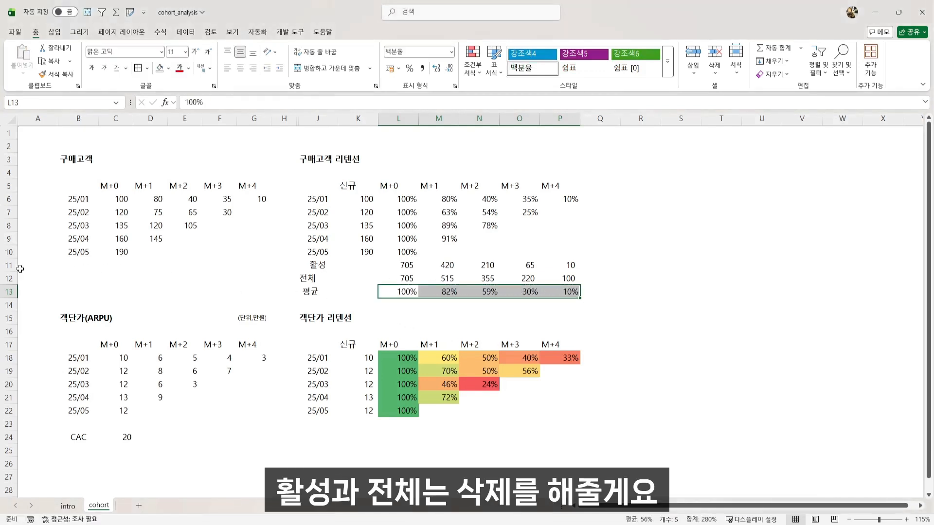
- Delete the 활성 and 전체 helper rows 11 and 12
drag(9, 265, 9, 278)
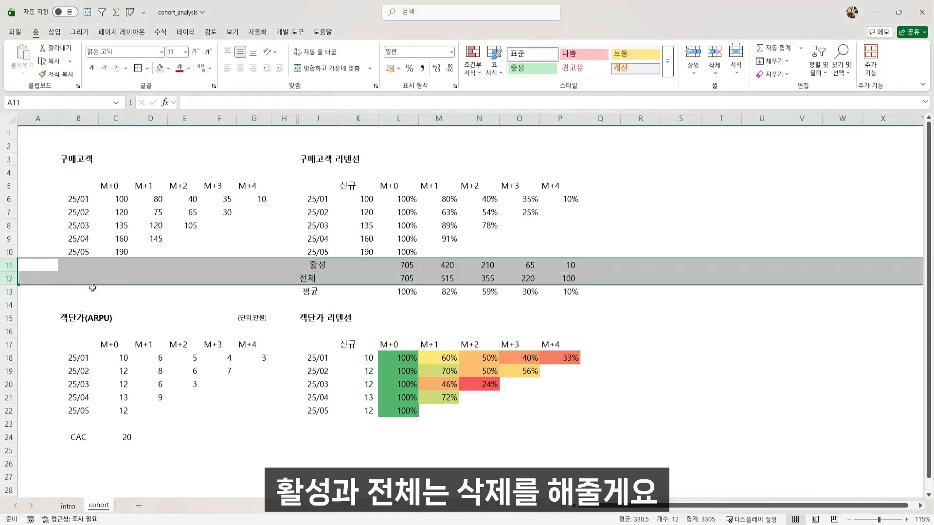
key(ctrl+minus)
click(408, 317)
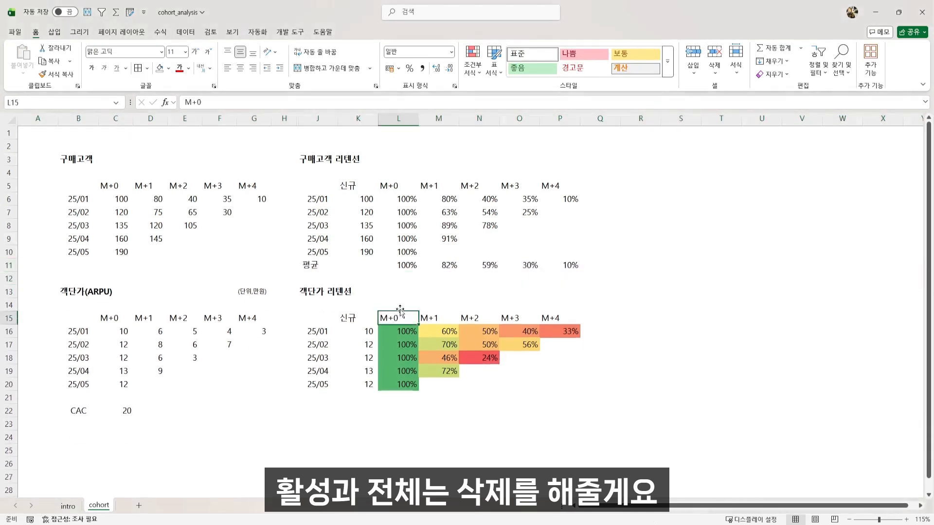
- Apply the first conditional formatting color scale, green-yellow-red, to the purchase retention range L6:P11
drag(404, 199, 565, 264)
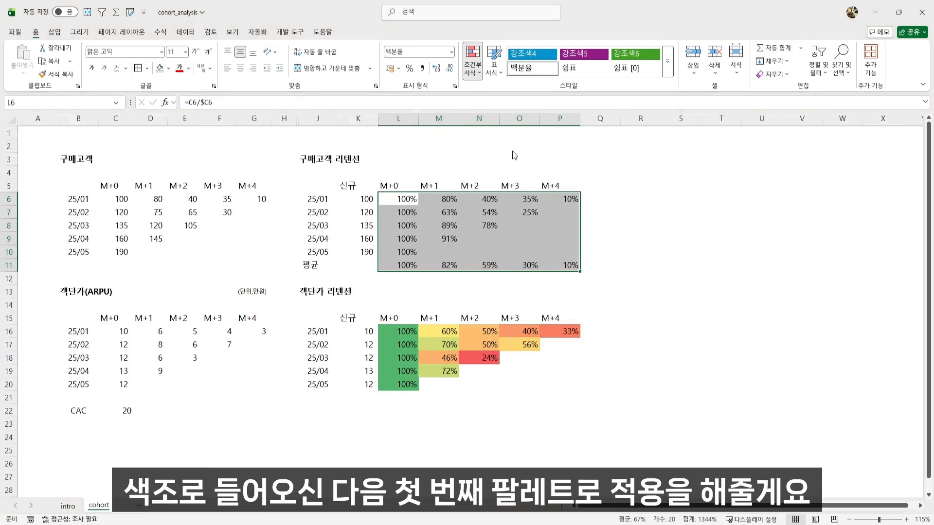
click(557, 161)
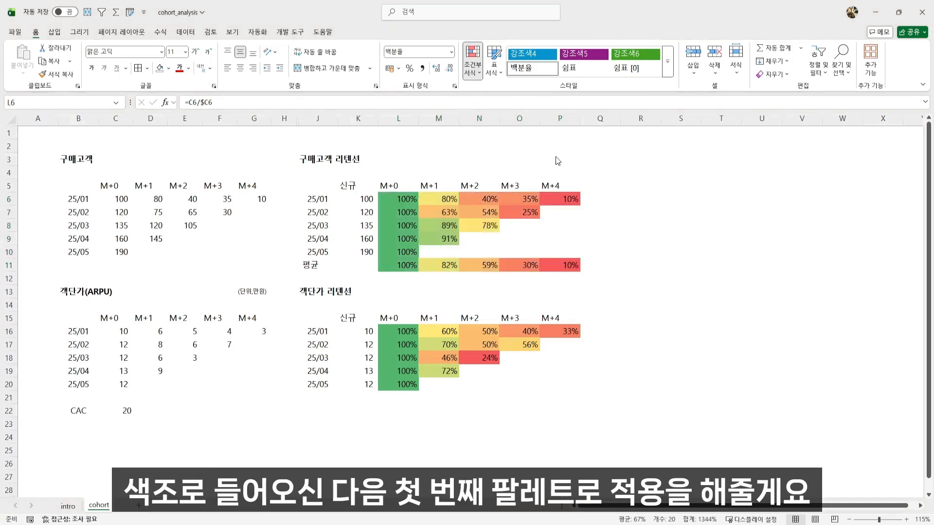
click(600, 198)
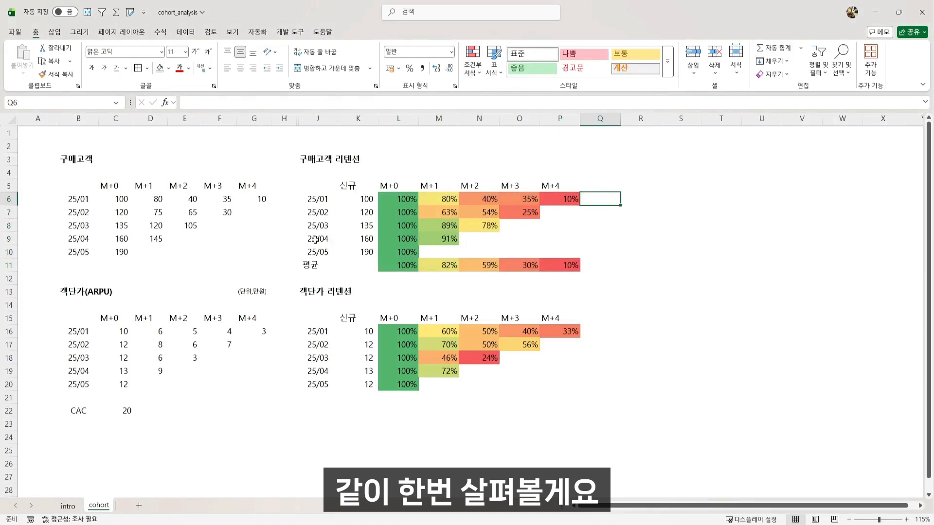
- Examine the 구매고객 table vertically, column by column from M+0 to M+4, focusing on the monthly new customers in C6:C10
click(158, 253)
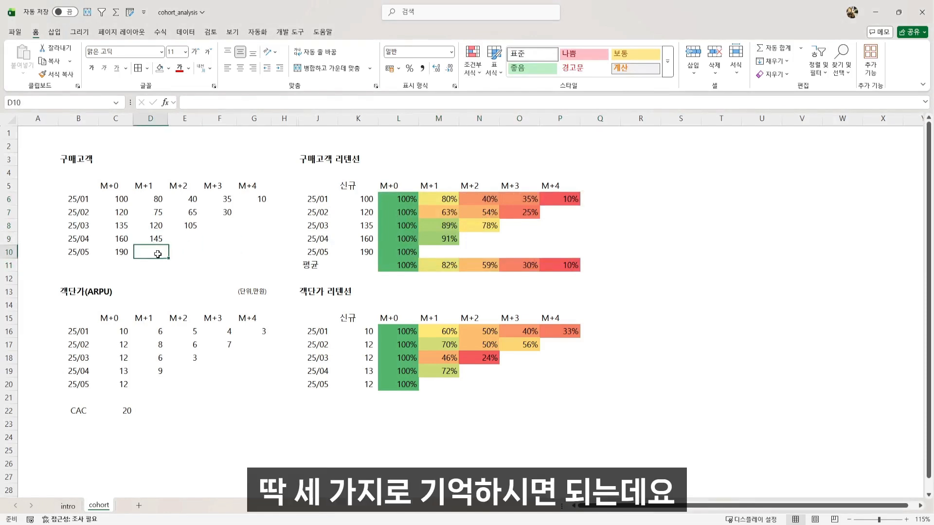
drag(121, 181, 121, 239)
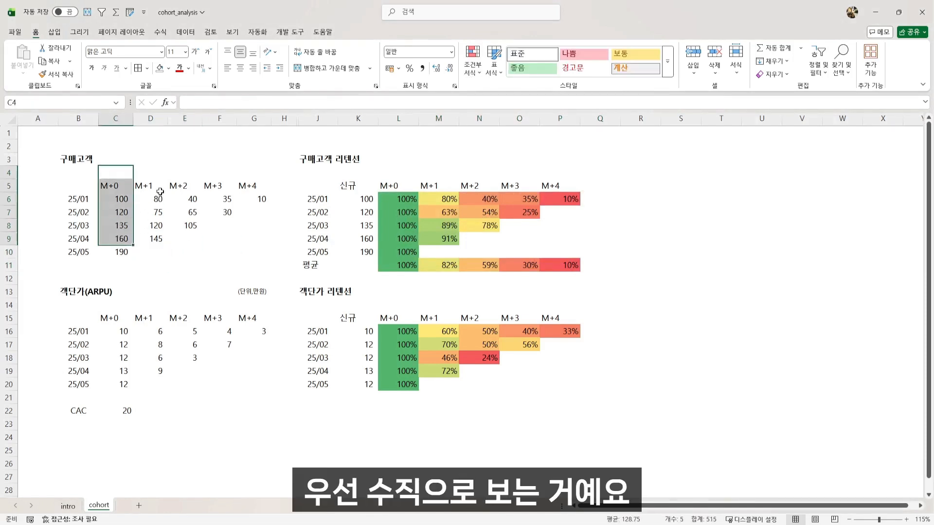
drag(156, 173, 155, 253)
drag(190, 170, 189, 254)
drag(229, 173, 225, 253)
drag(270, 182, 259, 240)
click(215, 248)
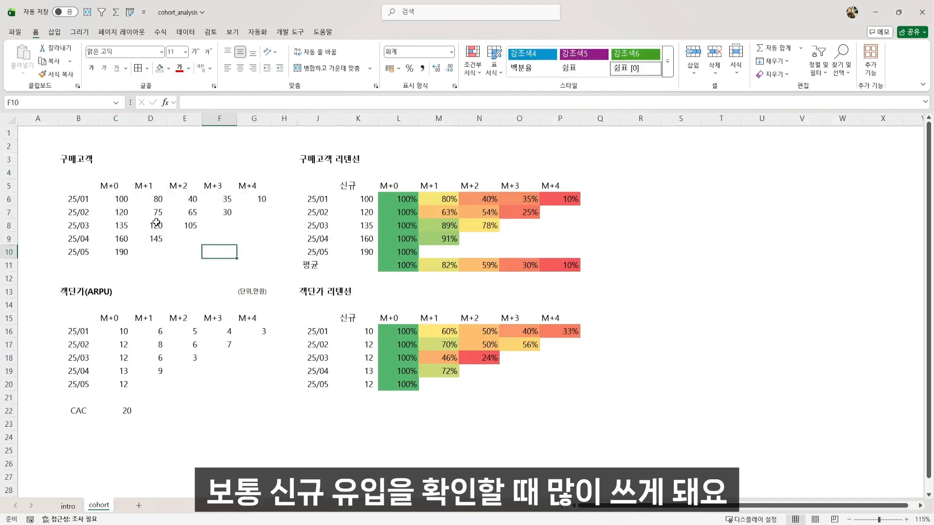
click(154, 248)
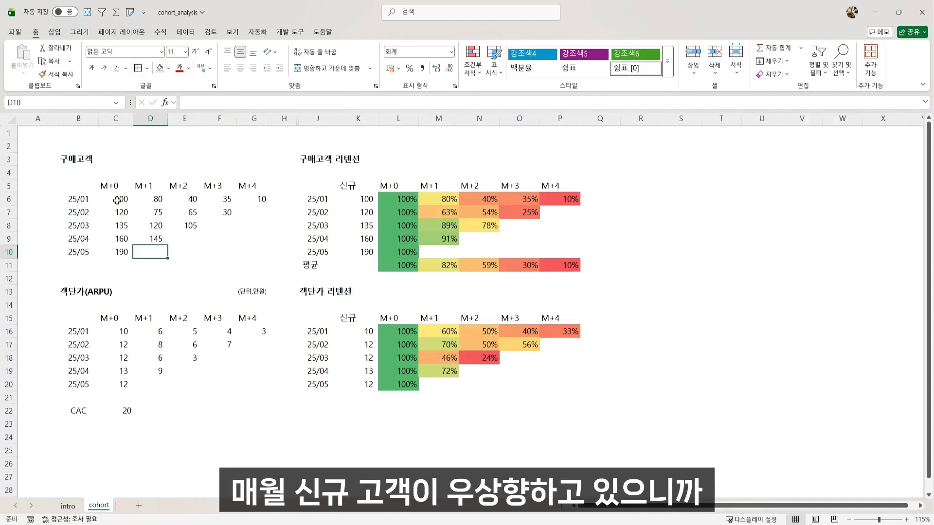
click(117, 200)
drag(117, 201, 122, 251)
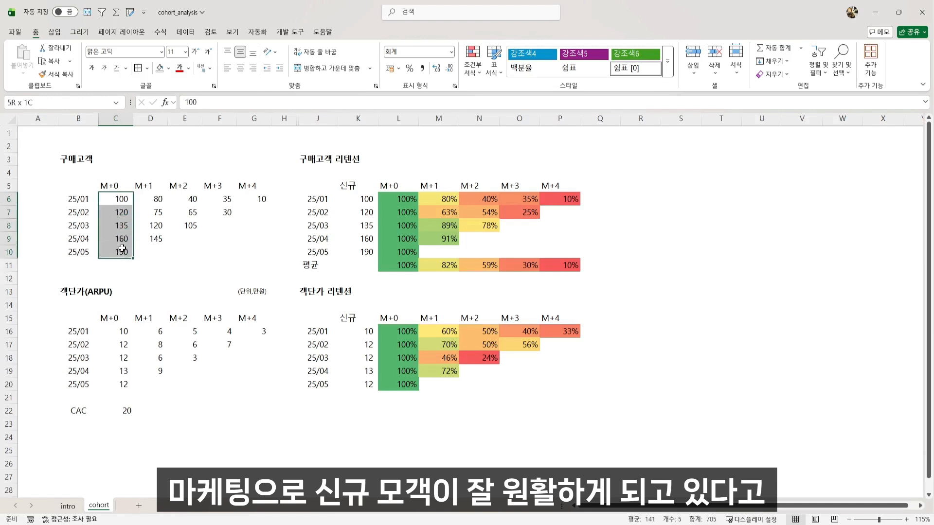
- Examine the 25/01 cohort horizontally in B6:G6 to follow how its customers are retained from M+0 to M+4
click(166, 359)
click(92, 198)
drag(93, 198, 158, 200)
click(138, 226)
drag(84, 200, 250, 199)
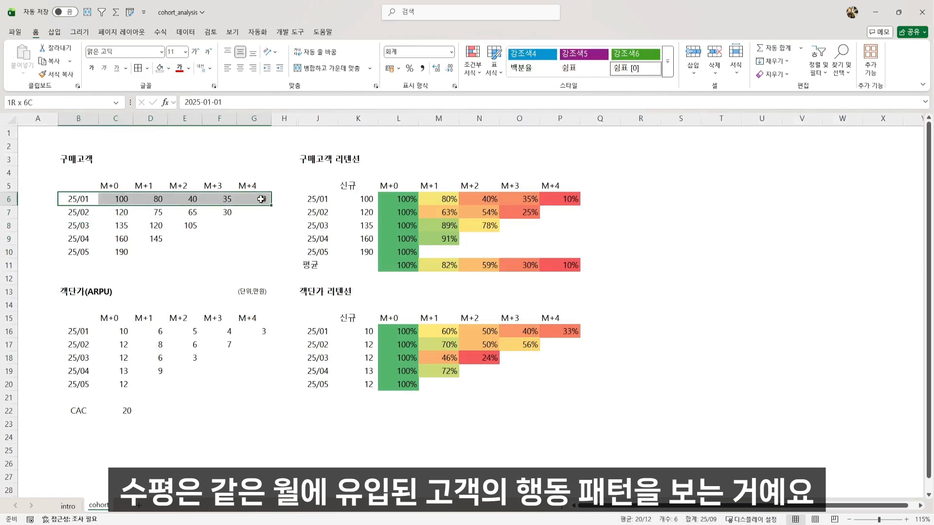
click(85, 200)
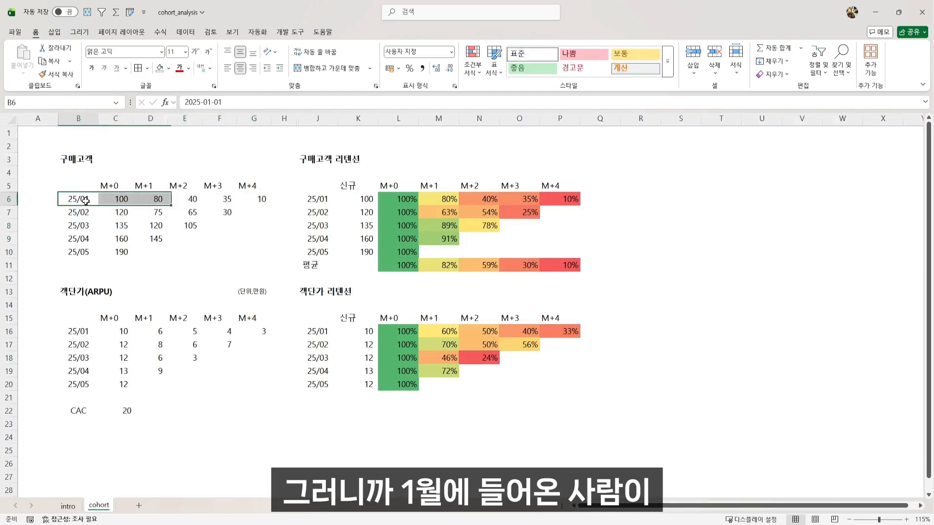
drag(85, 201, 258, 204)
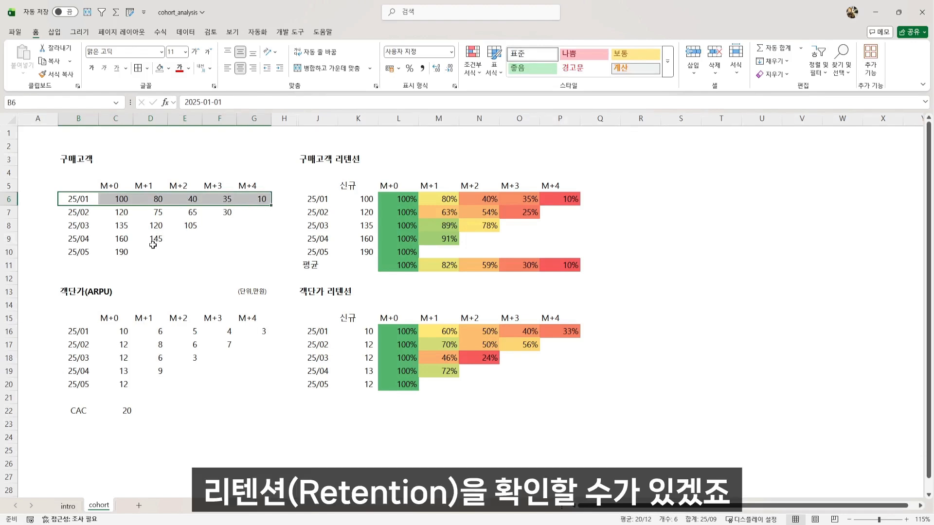
click(129, 265)
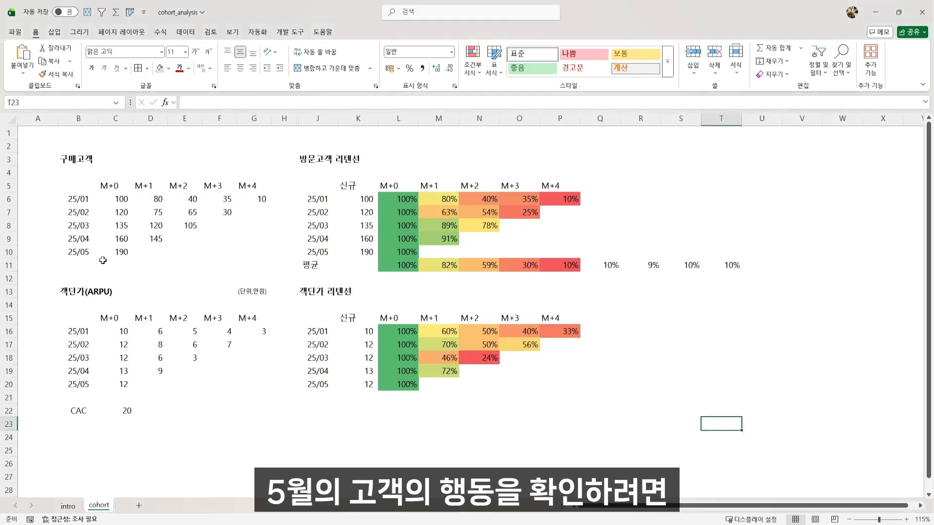
- Examine May customer behavior in the 구매고객 table, contrasting row 25/05 with the diagonal cells G6, F7, E8, D9 and C10
drag(77, 259, 246, 251)
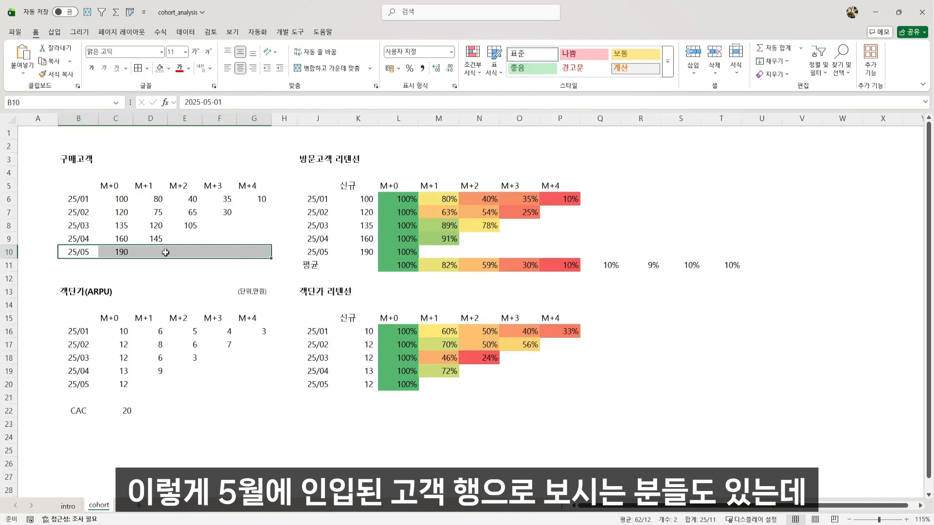
click(117, 254)
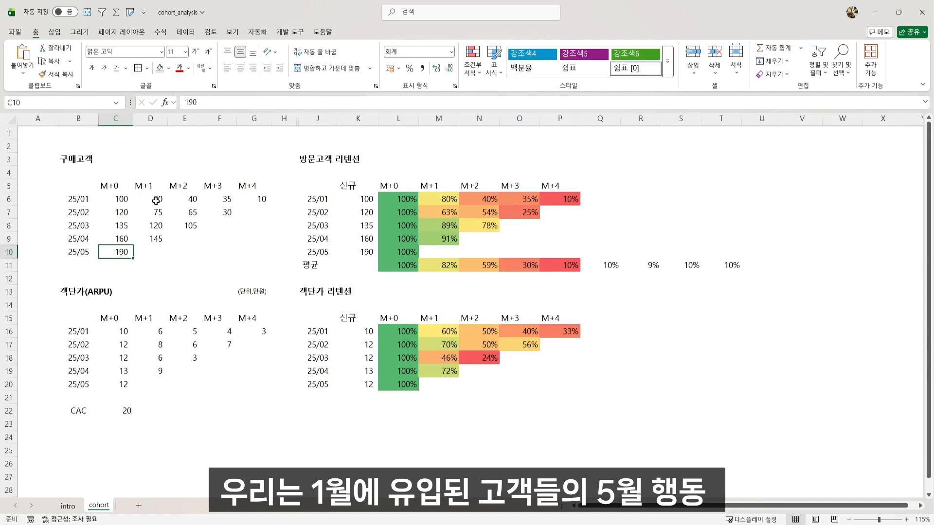
click(250, 201)
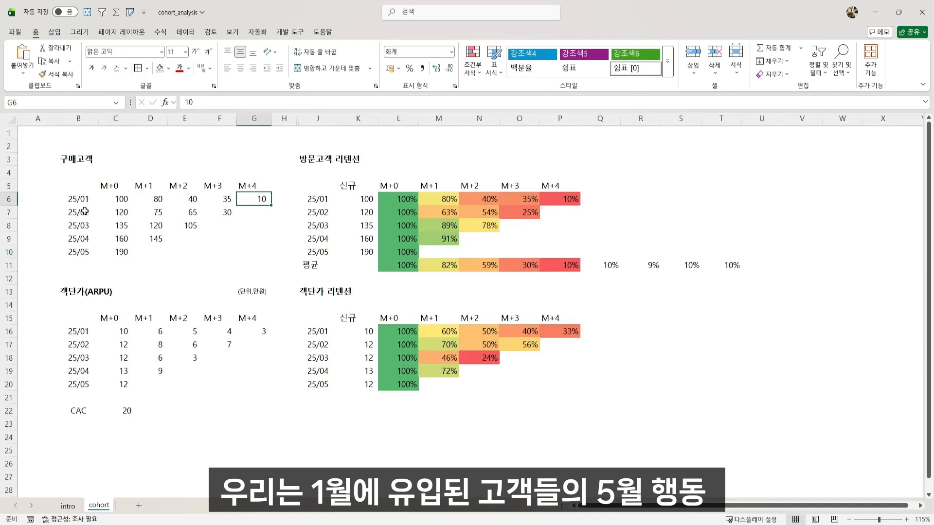
ctrl+click(224, 214)
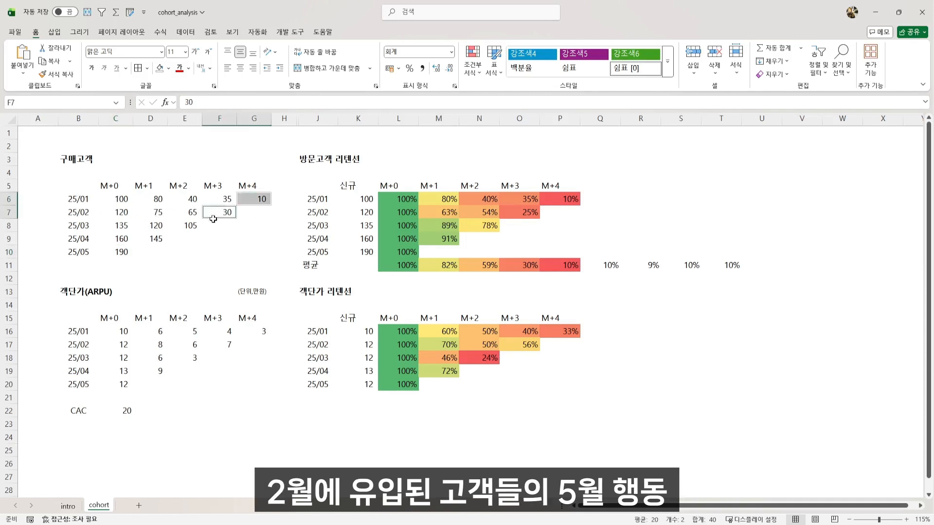
ctrl+click(186, 227)
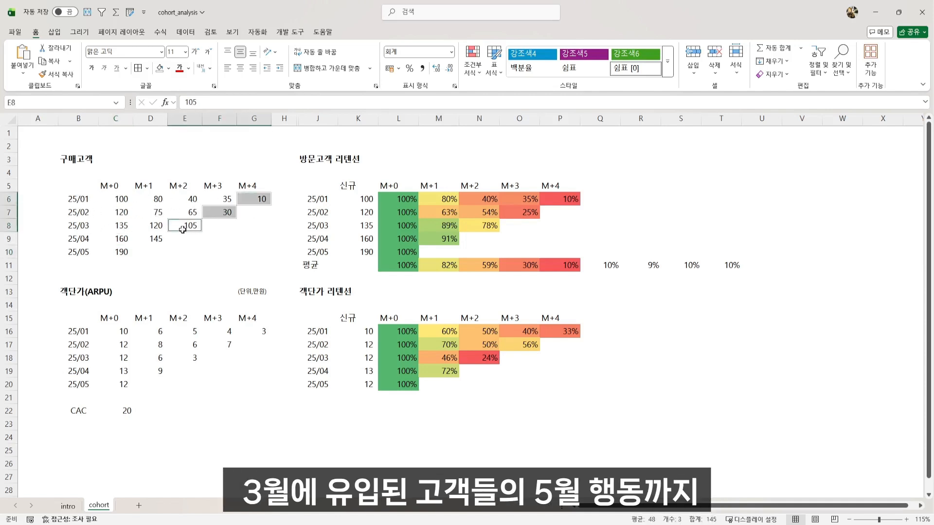
ctrl+click(159, 237)
ctrl+click(117, 252)
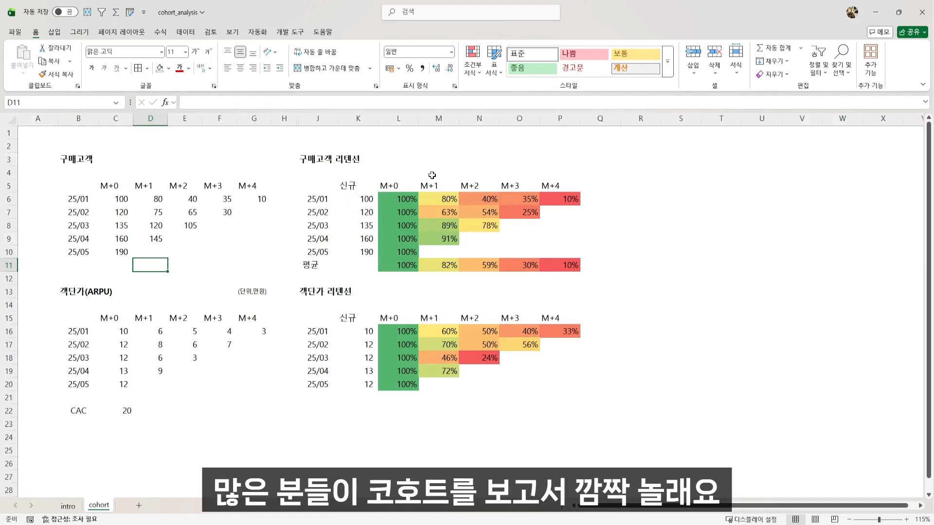
- Examine the 25/01 cohort's purchase retention in L6:P6 from M+0 to M+4, focusing on M+2, M+3 and M+4
click(395, 212)
click(405, 199)
drag(405, 199, 571, 199)
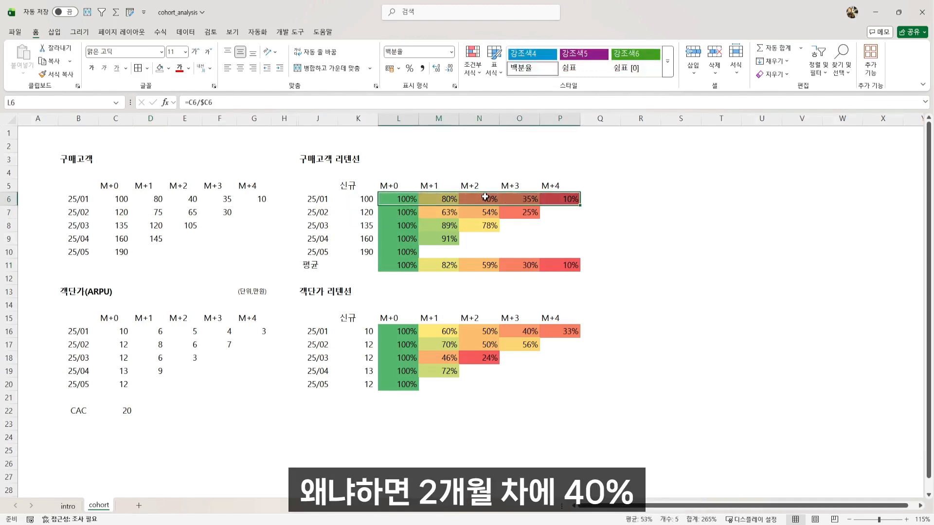
click(485, 197)
click(518, 198)
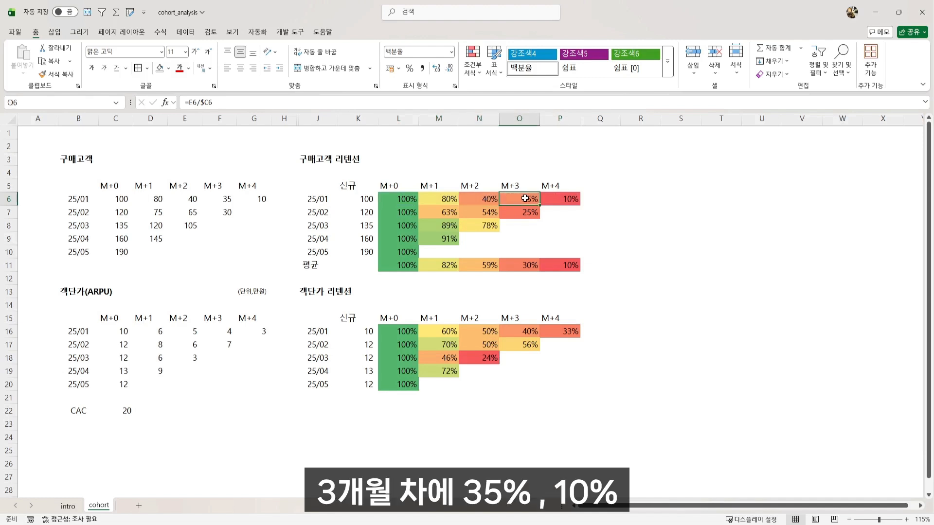
click(561, 196)
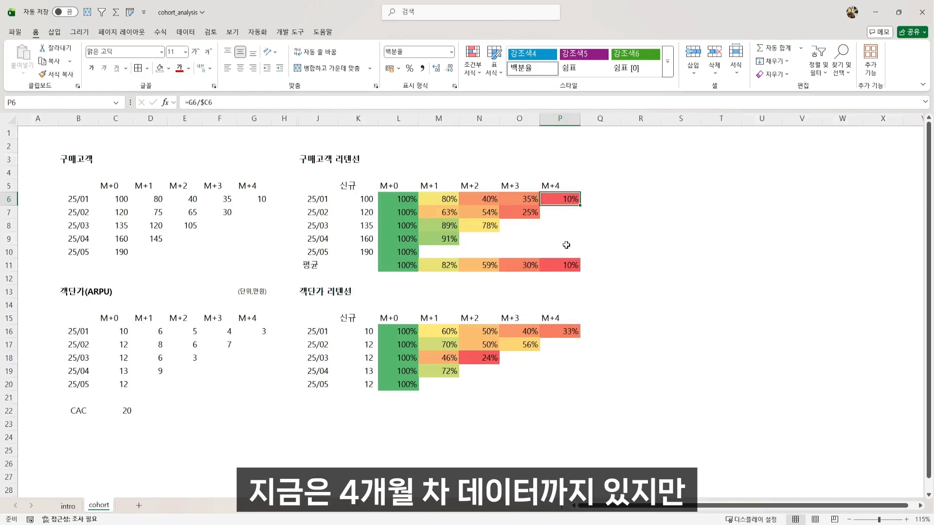
- Extend the 평균 row with hypothetical retention rates of 10%, 9%, 10% and 10% in Q11:T11, and select the averages L11:T11
click(598, 264)
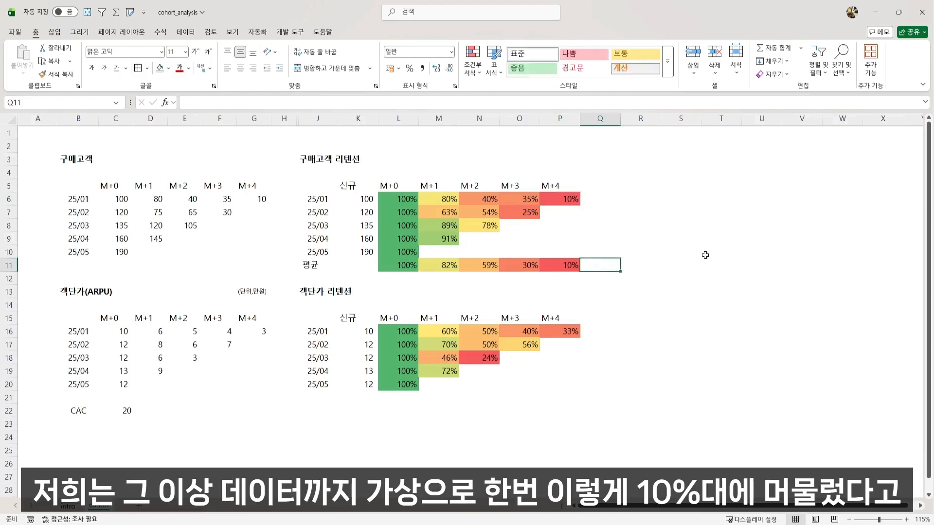
text(10%)
key(Tab)
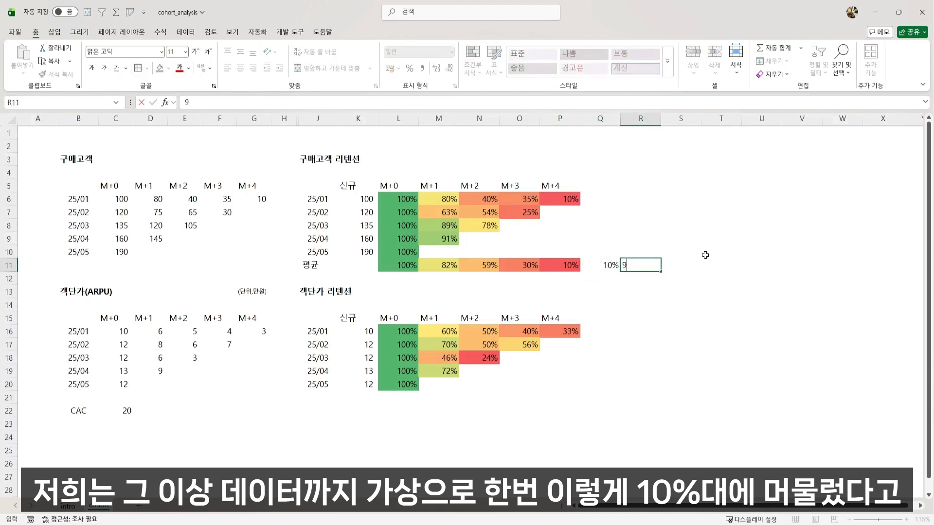
key(Tab)
text(10%)
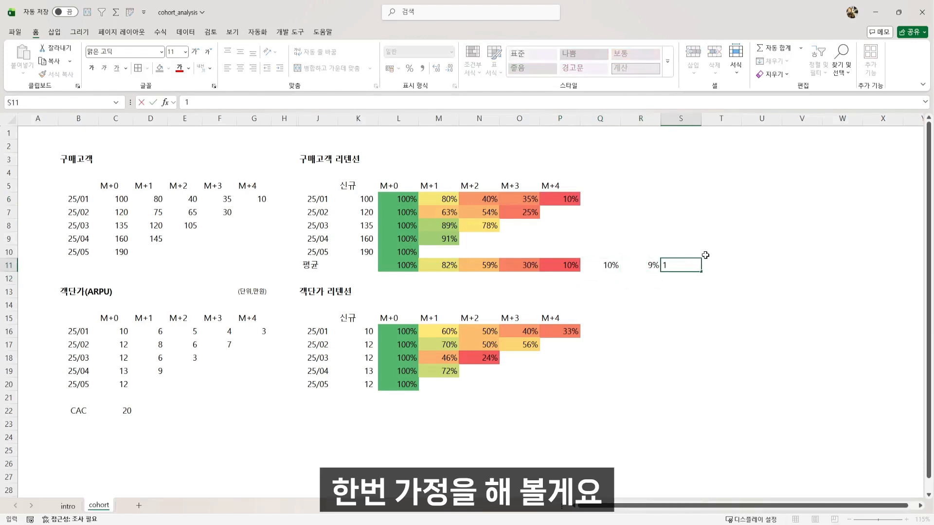
key(Tab)
text(10%)
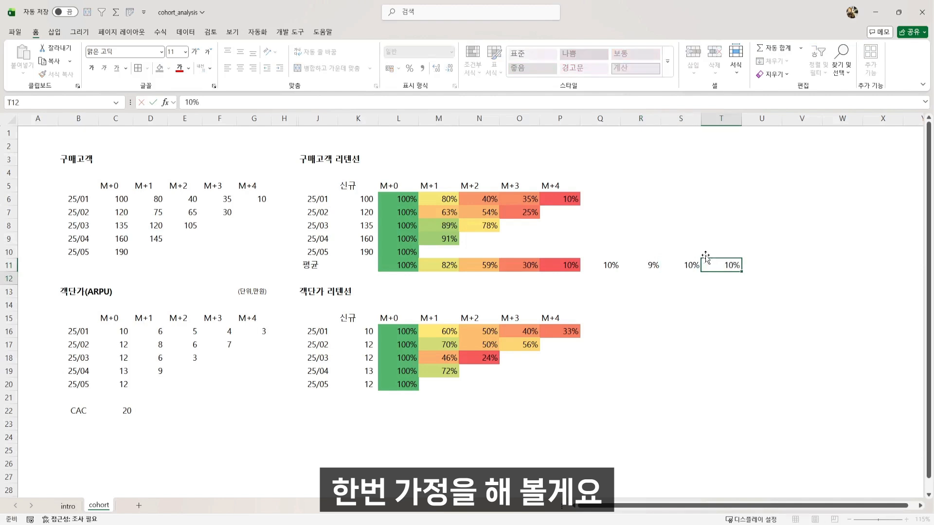
key(Return)
drag(411, 265, 718, 265)
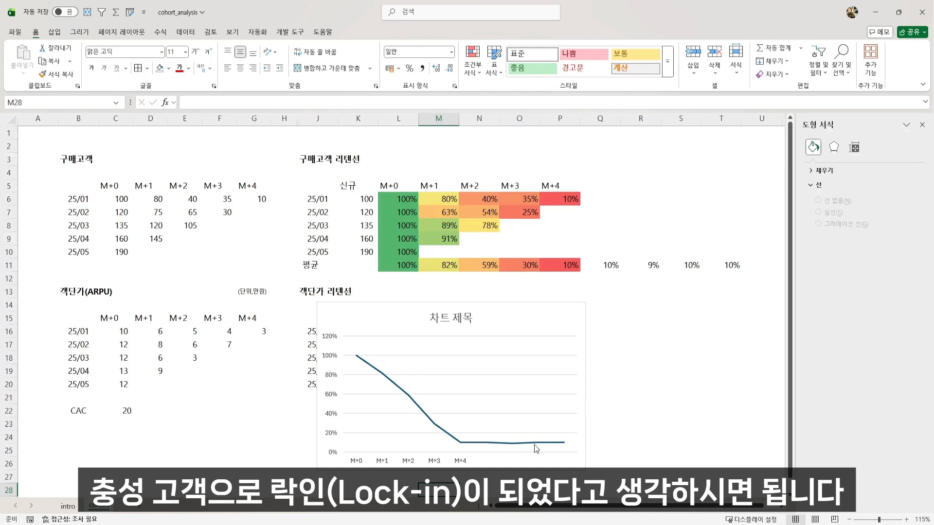
- Compare the CAC in C22 with the 25/01 cohort's summed ARPU from M+0 to M+2 in C16:E16
scroll(534, 446, down, 1)
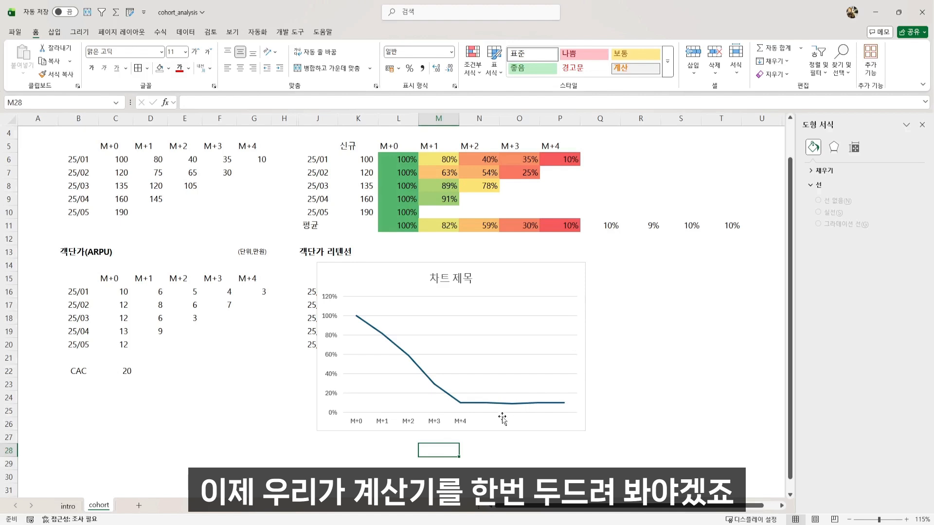
scroll(492, 431, down, 1)
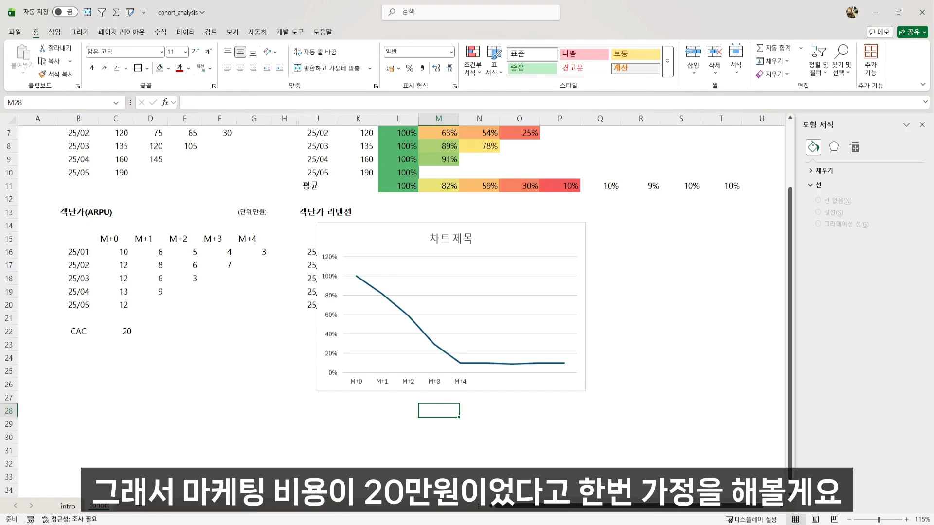
click(124, 332)
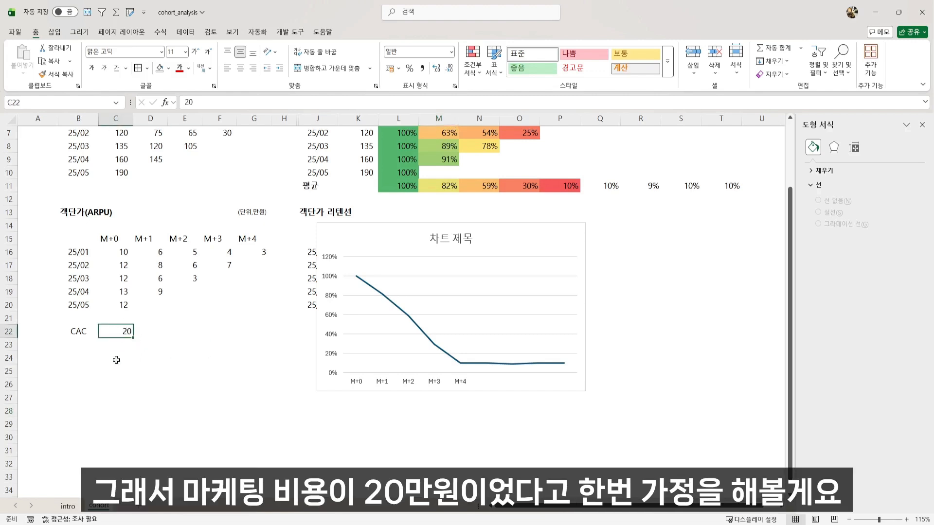
click(123, 250)
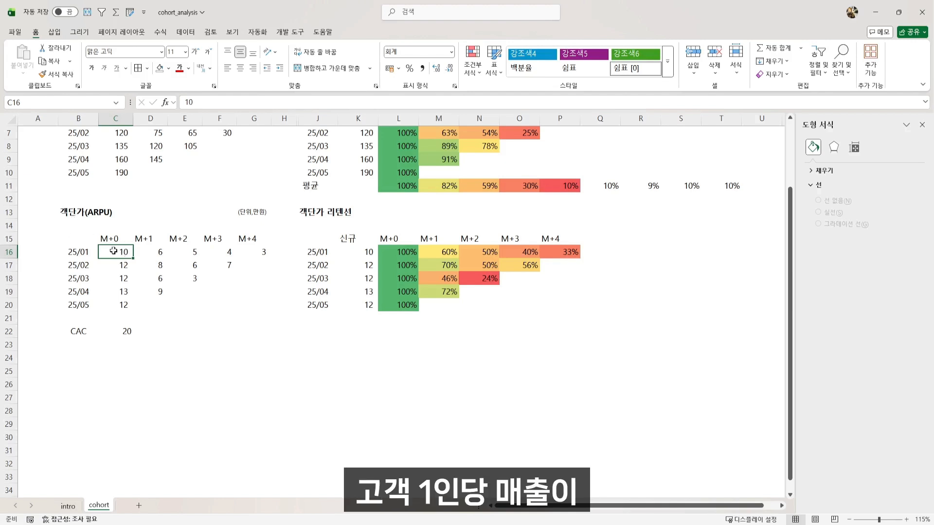
drag(122, 253, 177, 252)
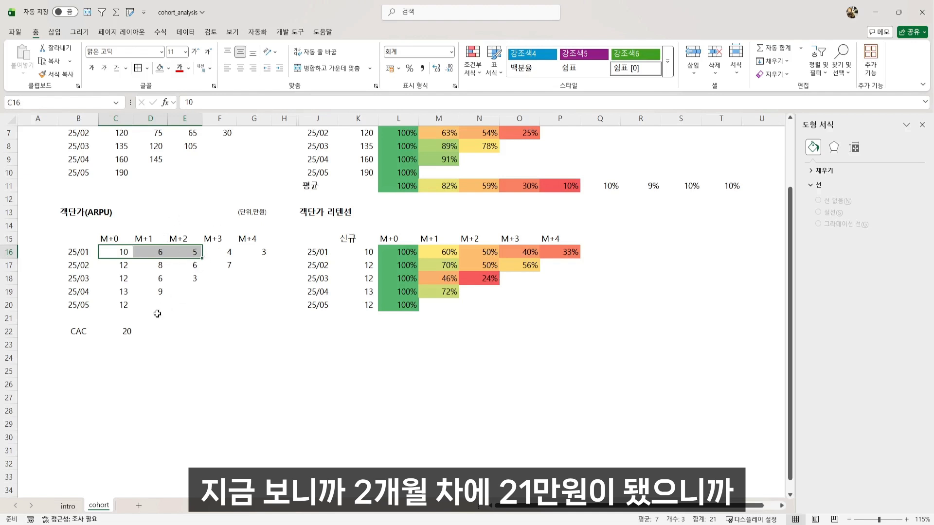
- Record the label 2개월차 in B23 and the value 21 in C23 below the CAC row, and recheck the sum of C16:E16
click(93, 346)
text(2)
text(개월차)
key(Tab)
text(21)
key(Return)
drag(190, 253, 122, 250)
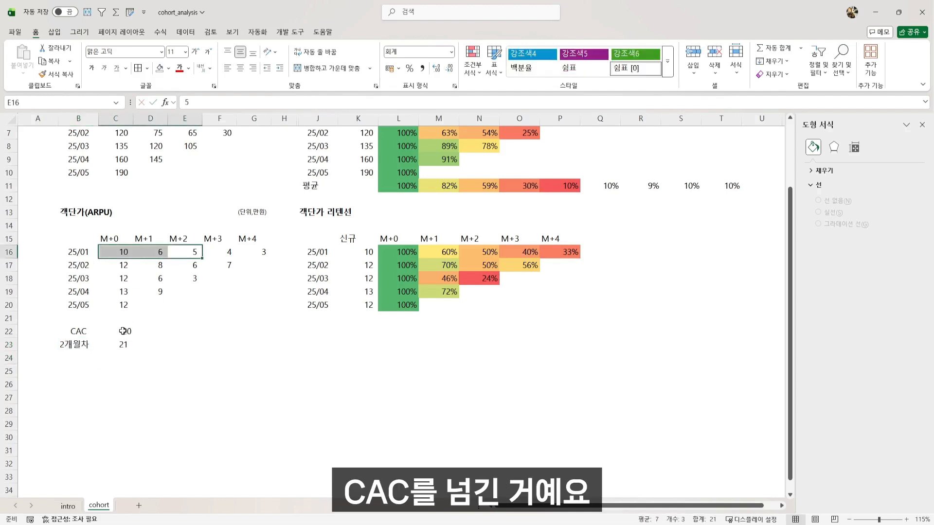
- Note the lock-in period by entering the heading lock-in in B25 and 4개월 in B26
click(83, 386)
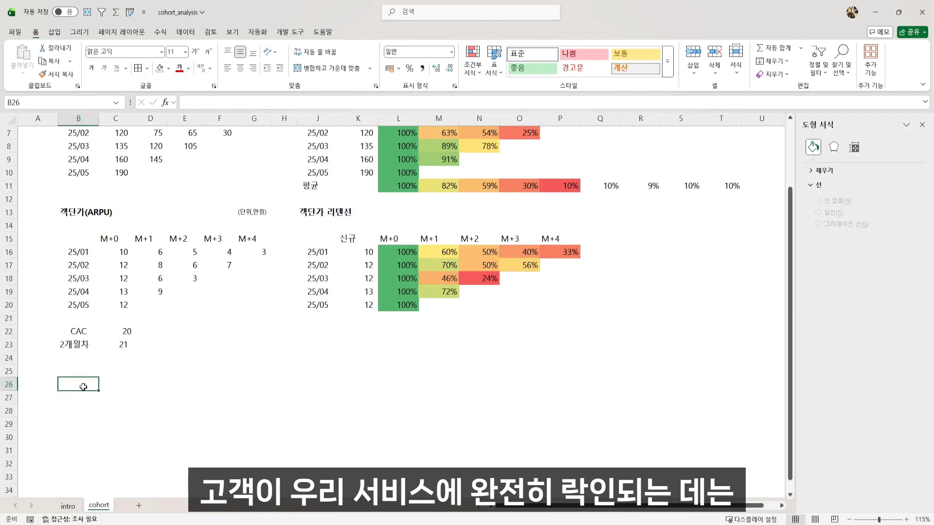
text(4개월)
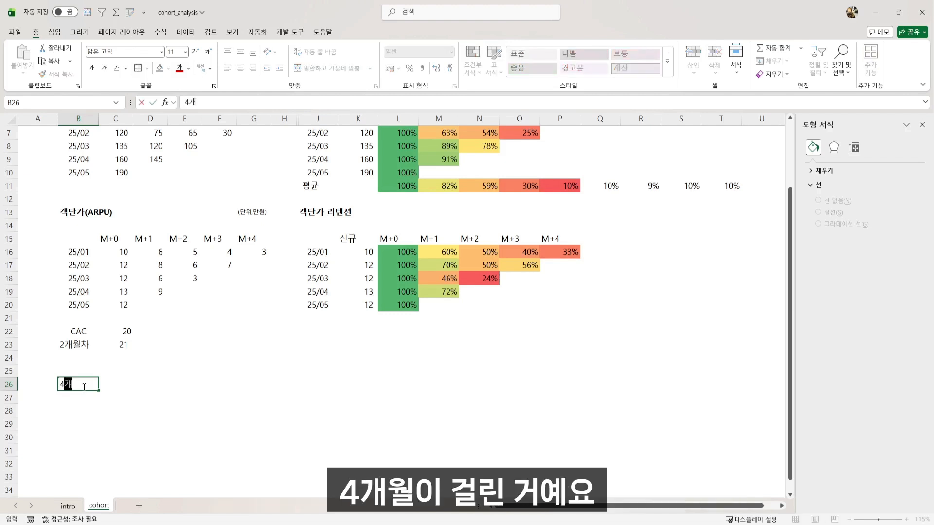
key(Return)
key(Up)
key(Up)
text(lock-in)
key(Tab)
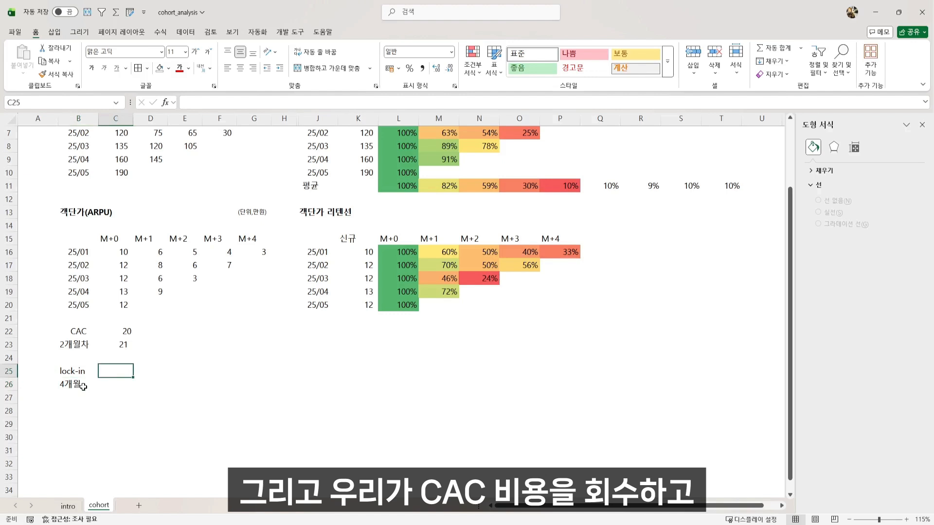
- Note the payback period by entering the heading payback in C25 and 2개월 in C26
text(payback)
key(Return)
text(2r개월)
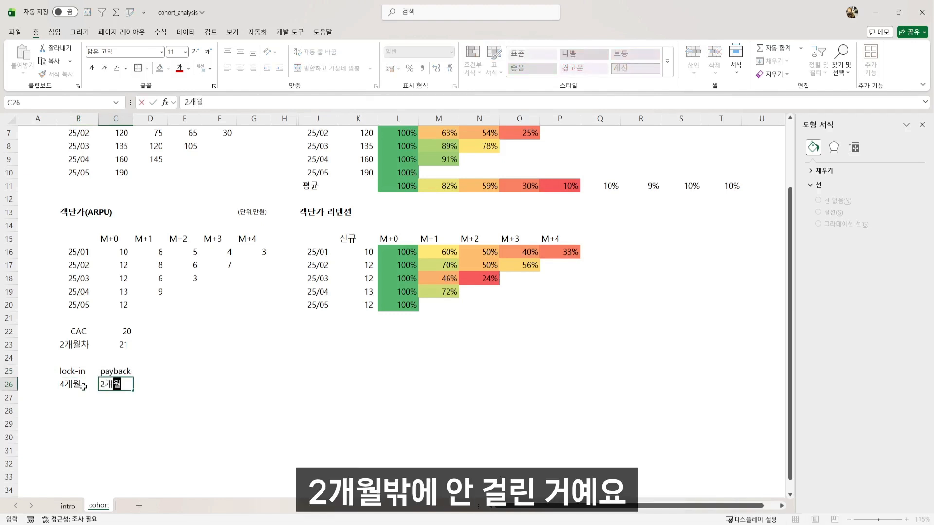
key(Return)
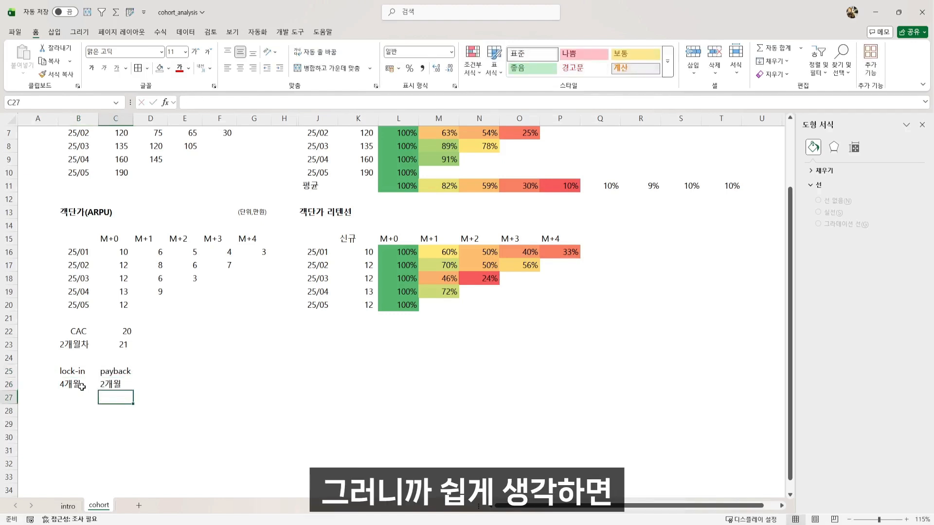
- Compare the lock-in period in B25:B26 with the payback period in C25:C26, and review the 25/01 ARPU values
click(75, 373)
drag(75, 373, 76, 386)
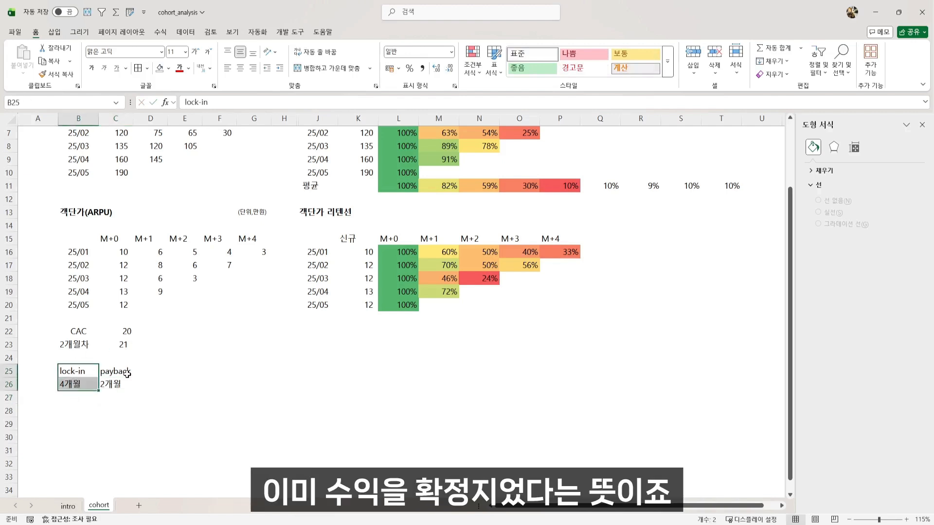
drag(132, 369, 124, 385)
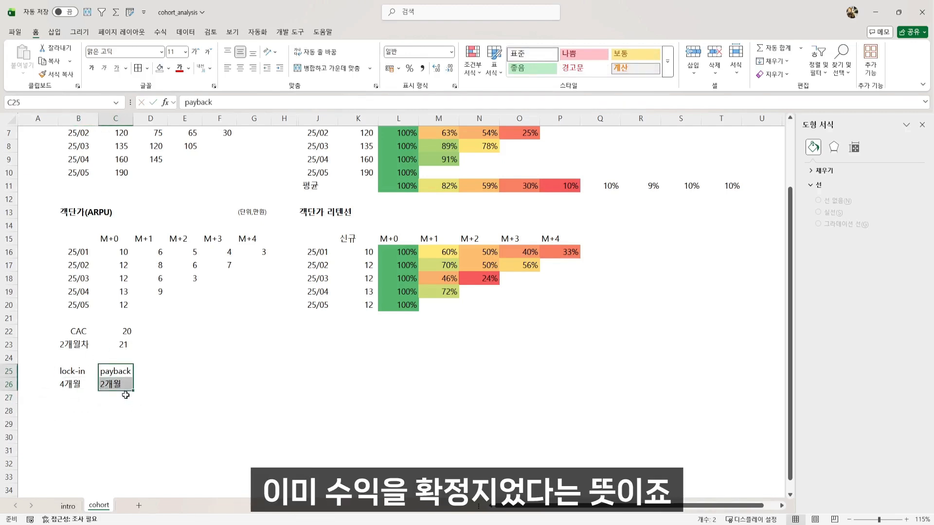
click(219, 305)
drag(78, 241, 251, 250)
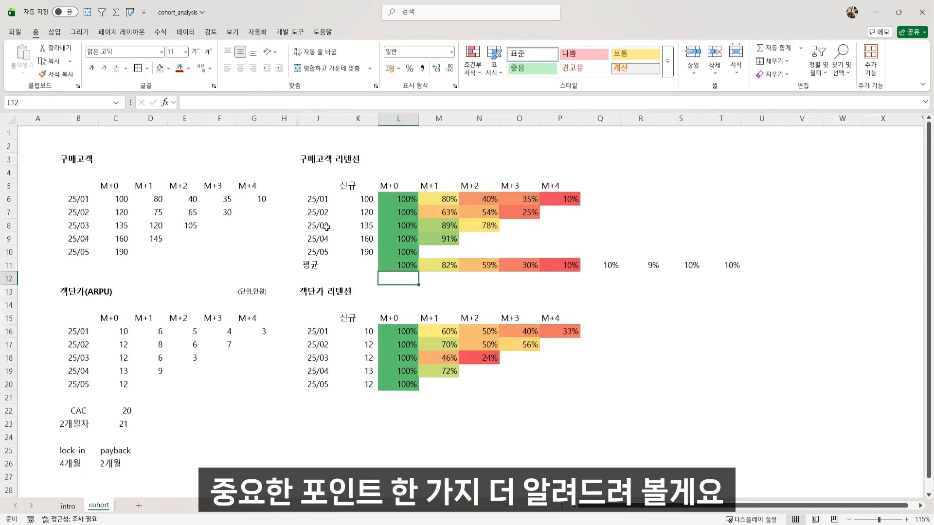
- Retitle the upper retention table in J3 as 방문고객 리텐션
click(312, 159)
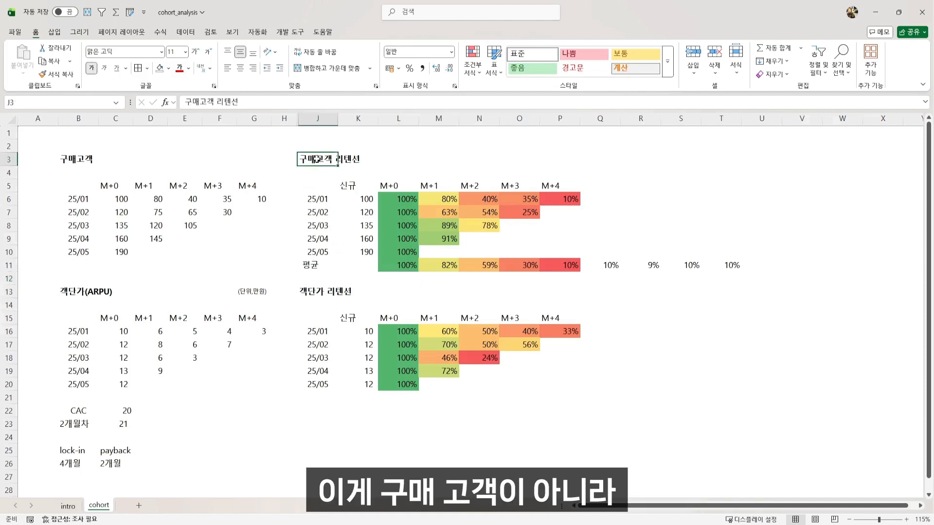
text(ㄱ)
key(BackSpace)
text(방문)
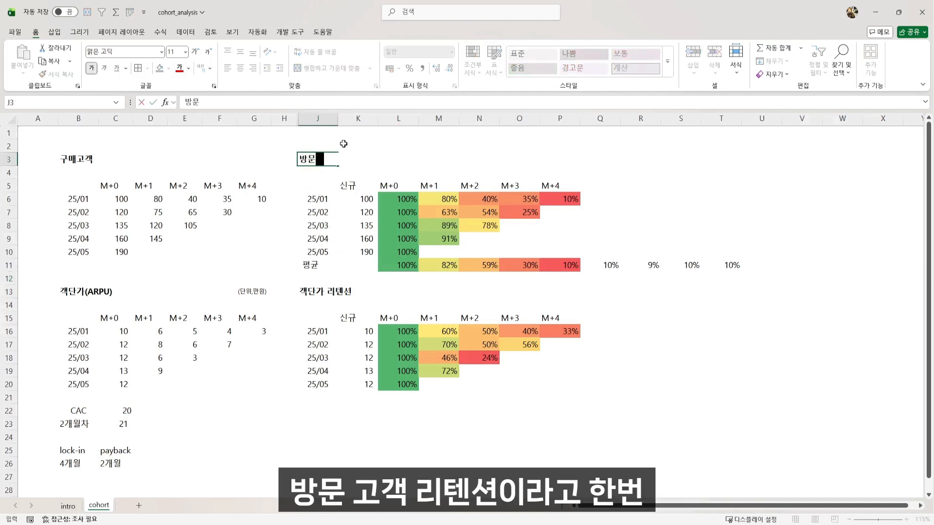
text(고객 리텐션)
key(Return)
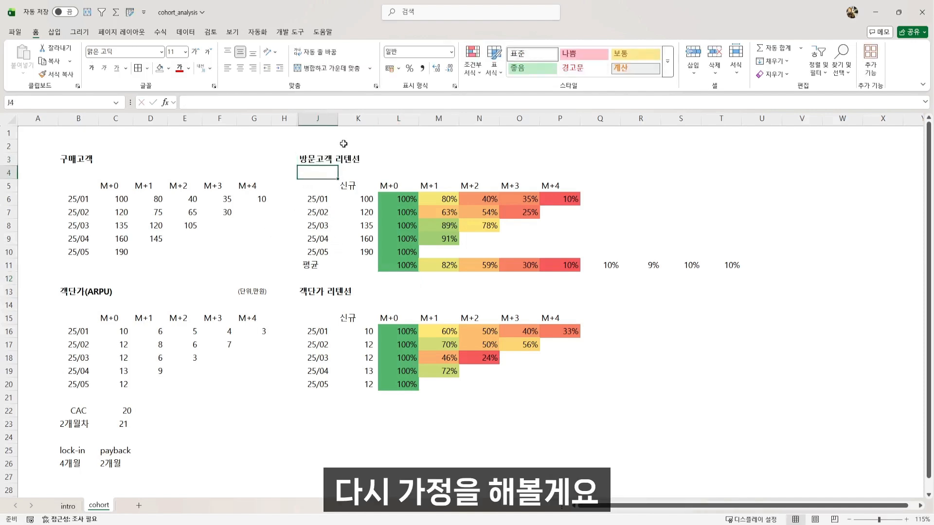
- Compare the 25/03 cohort's visitor retention in L8:N8 with its 객단가 retention in L18:N18
click(326, 226)
drag(326, 226, 511, 229)
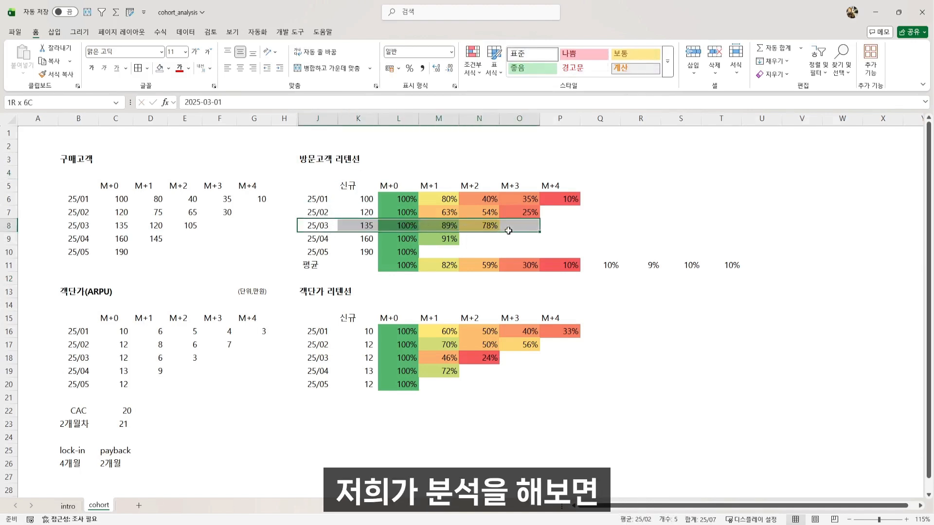
click(451, 249)
drag(412, 227, 480, 230)
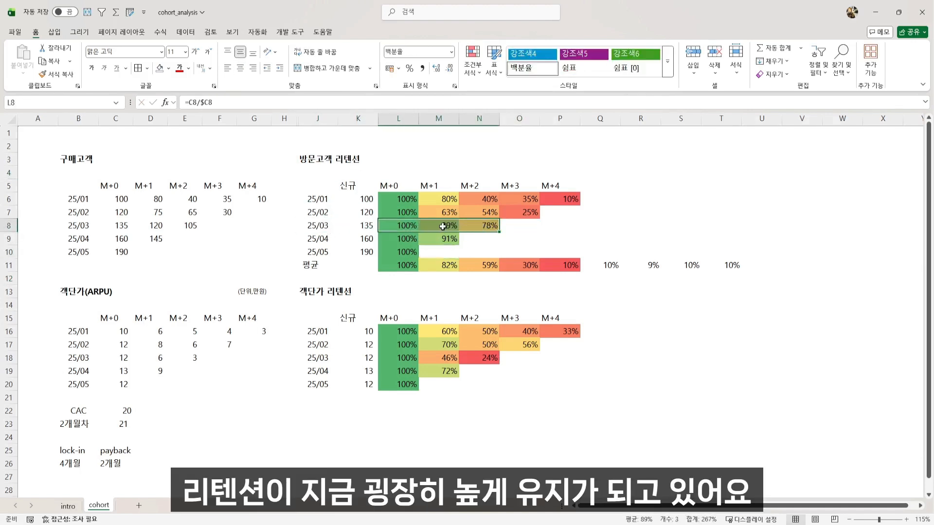
drag(407, 227, 495, 229)
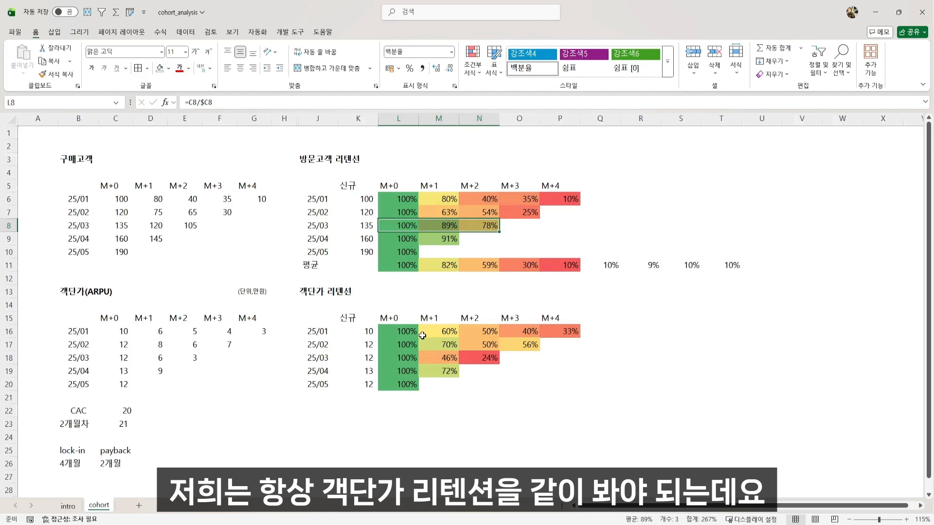
drag(408, 358, 482, 355)
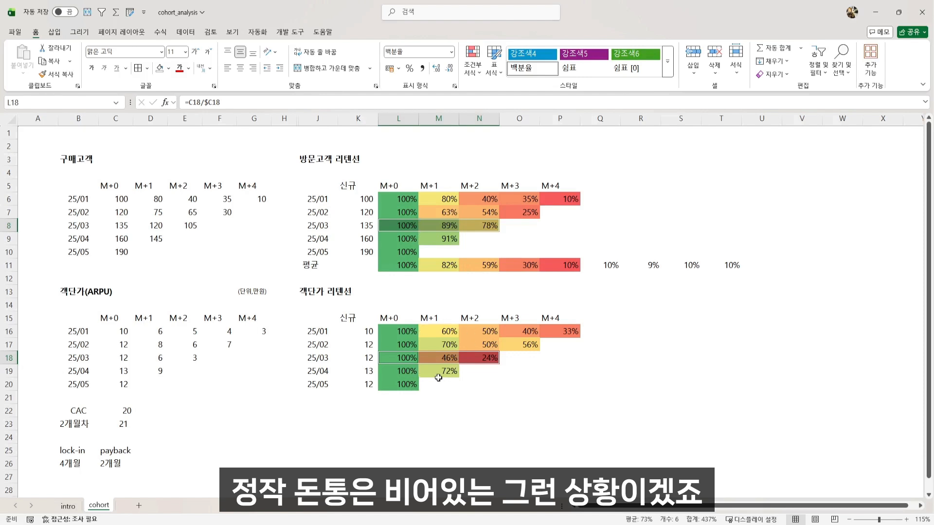
- Enter the first hypothesis for the 객단가 retention drop, 1. 상품 구색 bad, in K23
click(366, 423)
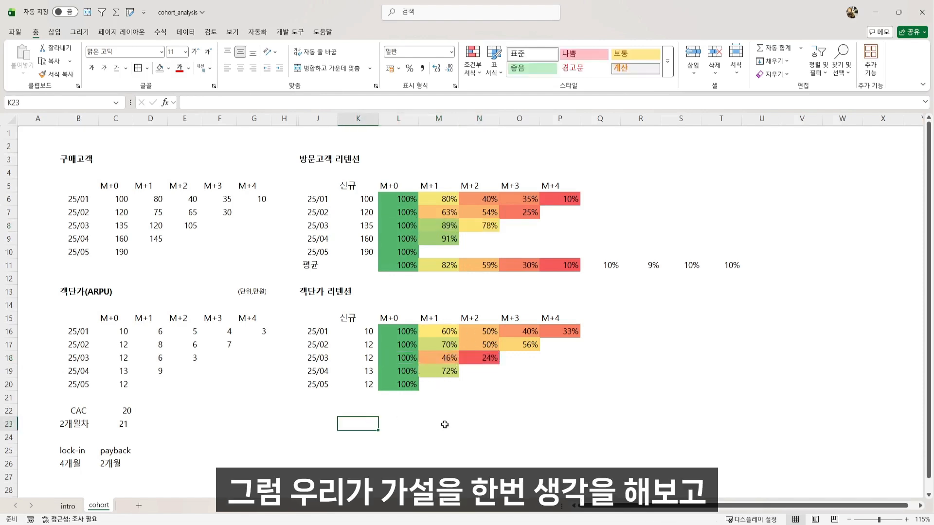
text(1.)
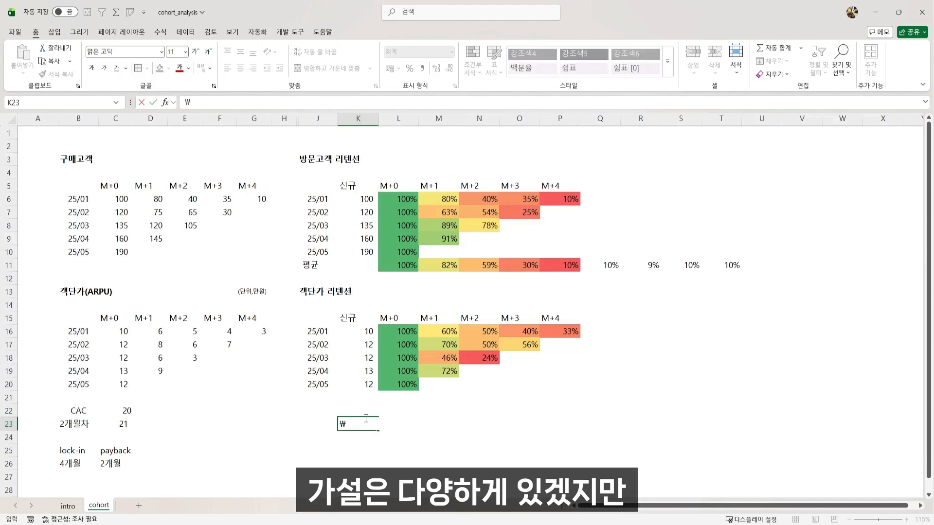
key(BackSpace)
text(1)
text(. )
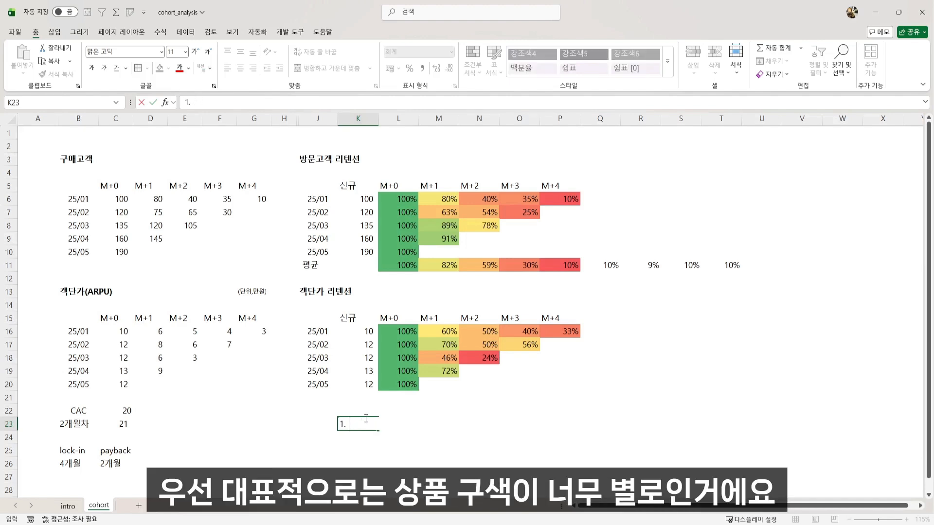
text(상품 굿색 bad)
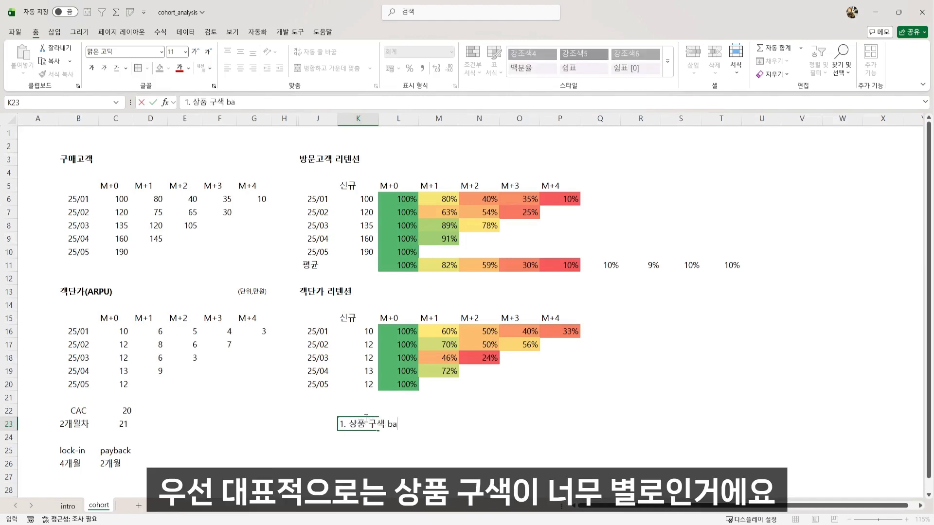
key(ctrl+Return)
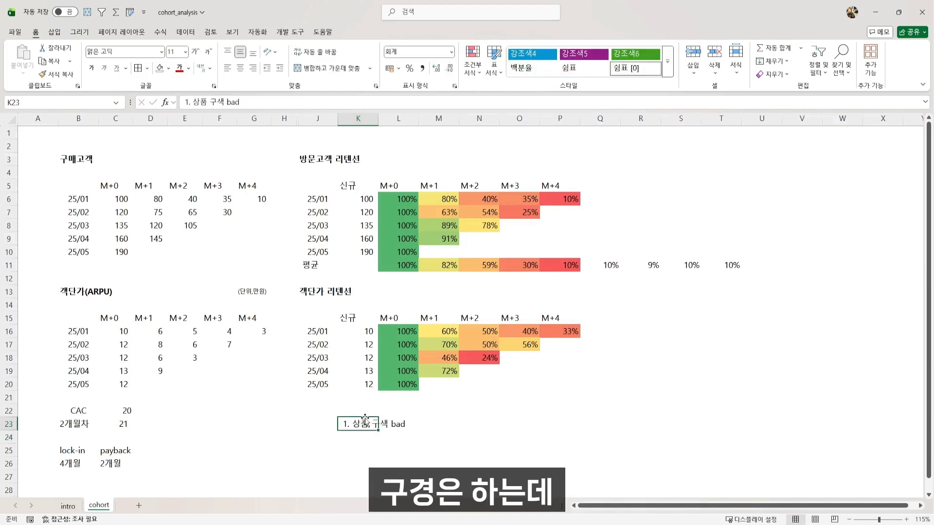
- Enter the second hypothesis, 2. 단가 낮은 상품으로 이동, in K24
key(Down)
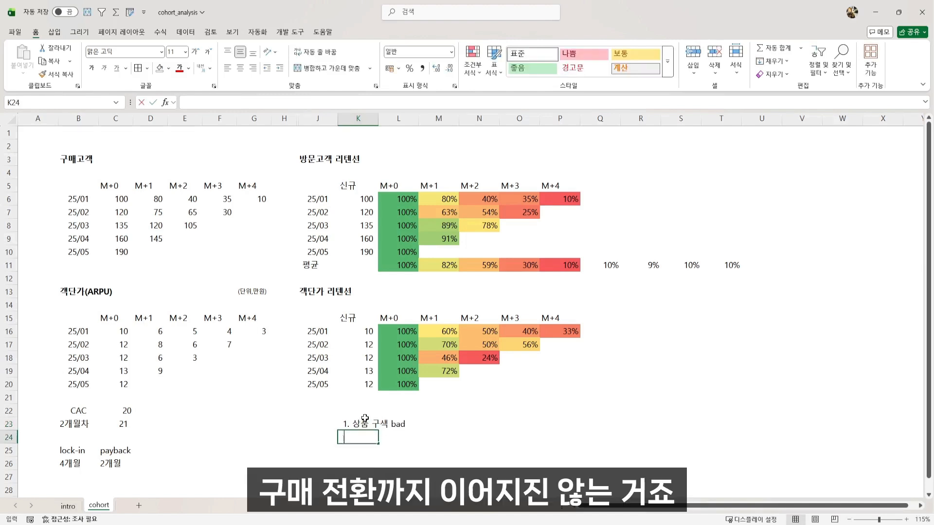
text(2.)
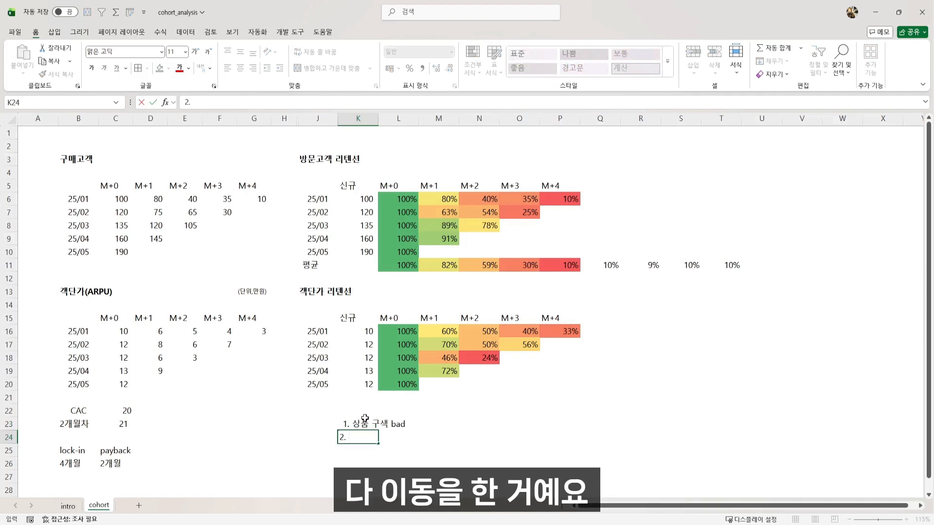
text(단가 낮은 사)
text(ㅇ품을ㅇ)
key(BackSpace)
key(BackSpace)
text(으로 이동)
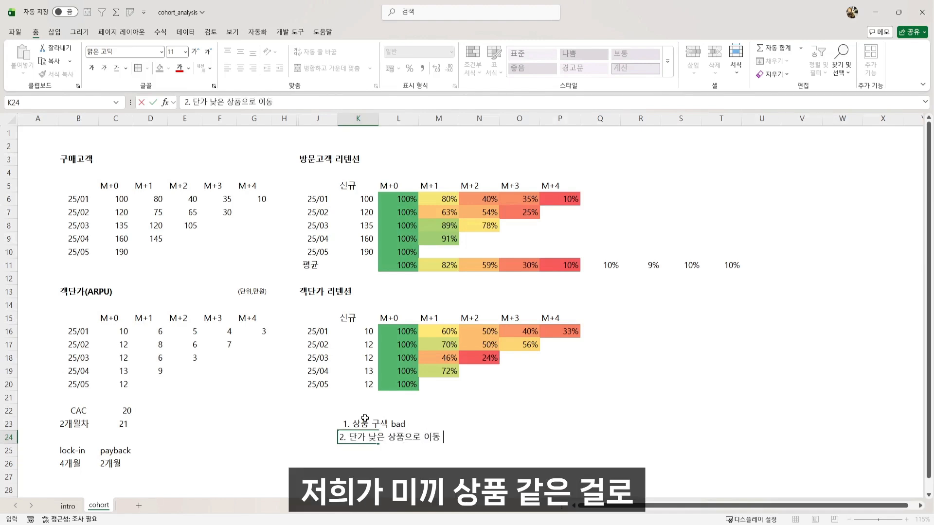
key(Return)
key(Up)
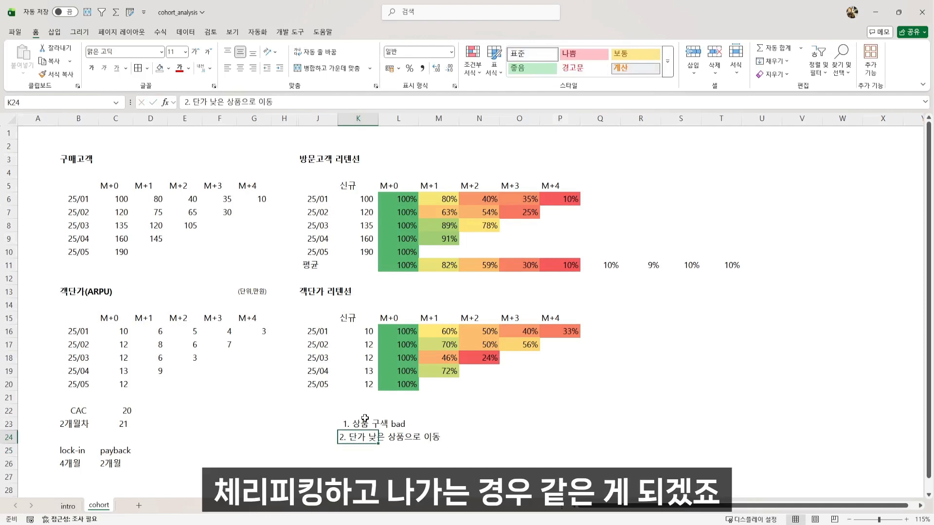
- Enter the third hypothesis, 3. 앱테크족, in K25
key(Down)
text(3)
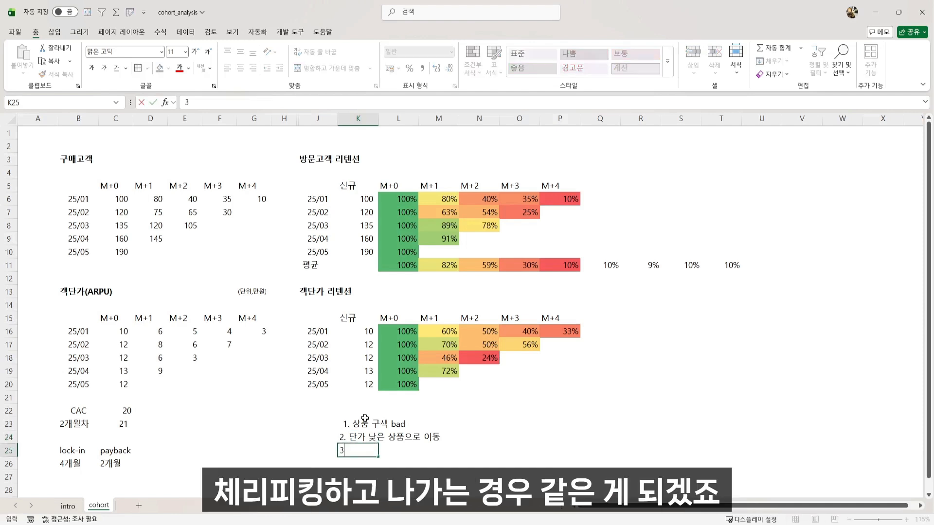
text(. 앱테크족)
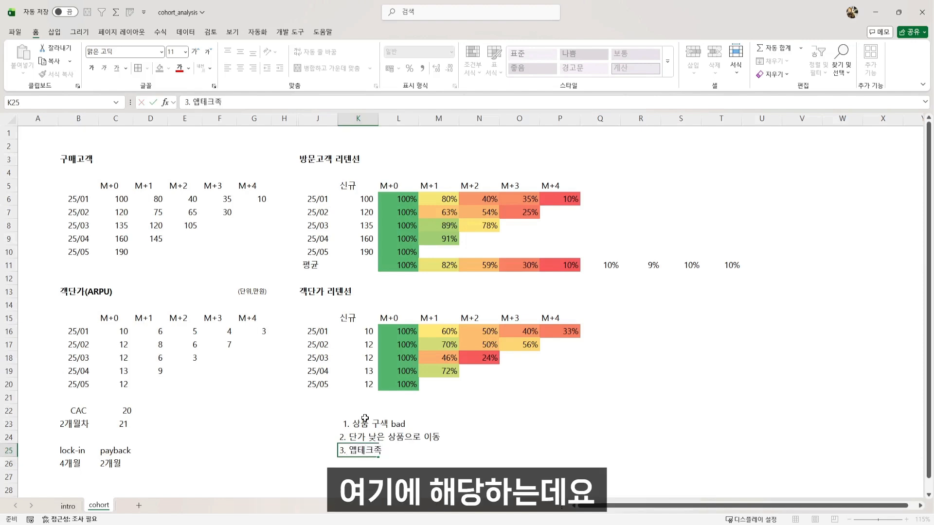
key(Return)
key(Up)
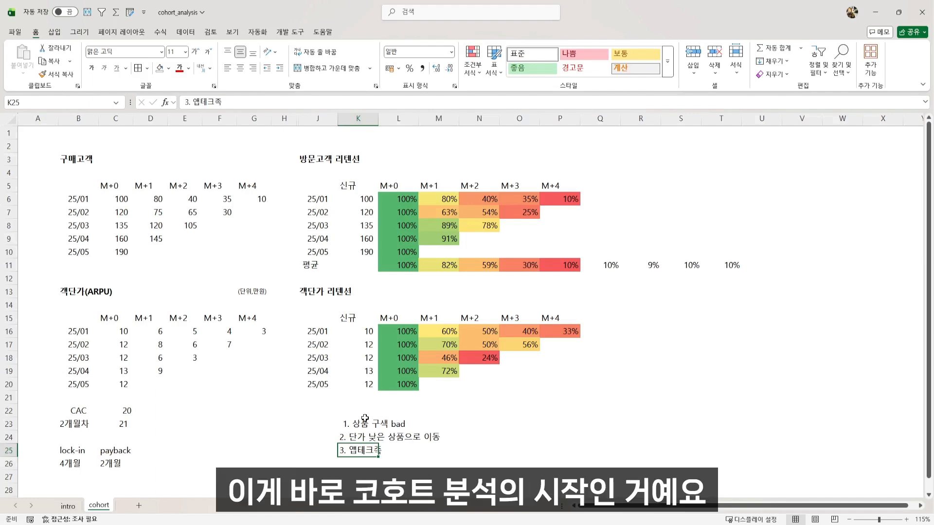
- Compare the monthly 고객수/매출 summary and charts on the intro sheet with the cohort sheet's retention tables
scroll(364, 414, down, 2)
click(218, 447)
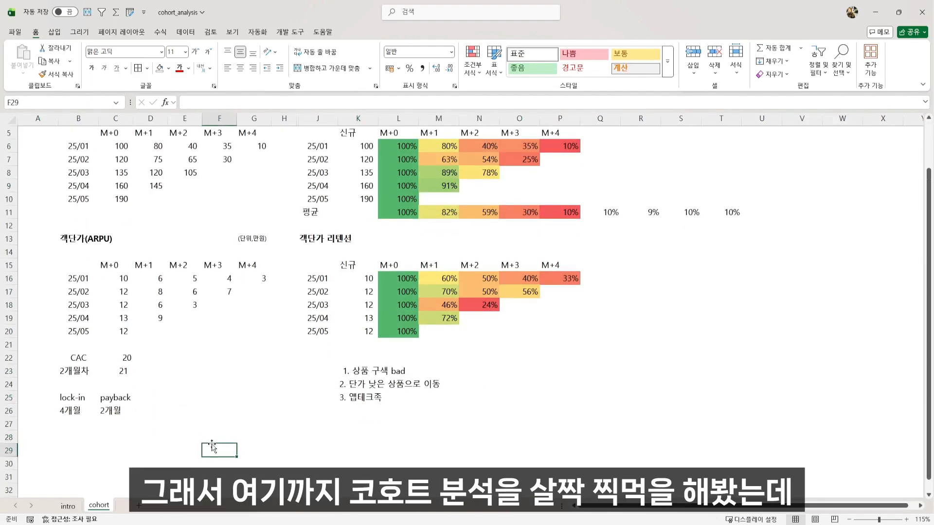
scroll(123, 446, up, 1)
scroll(122, 446, down, 2)
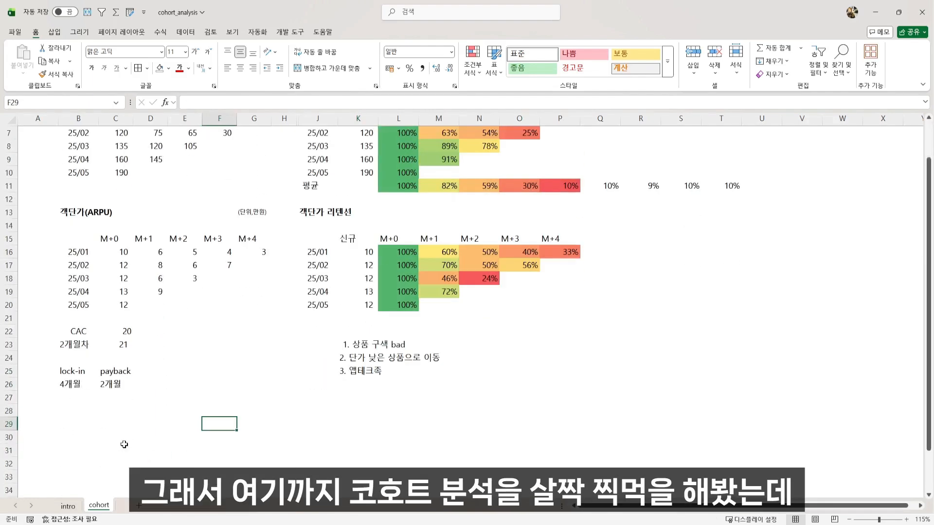
click(80, 506)
scroll(124, 330, up, 4)
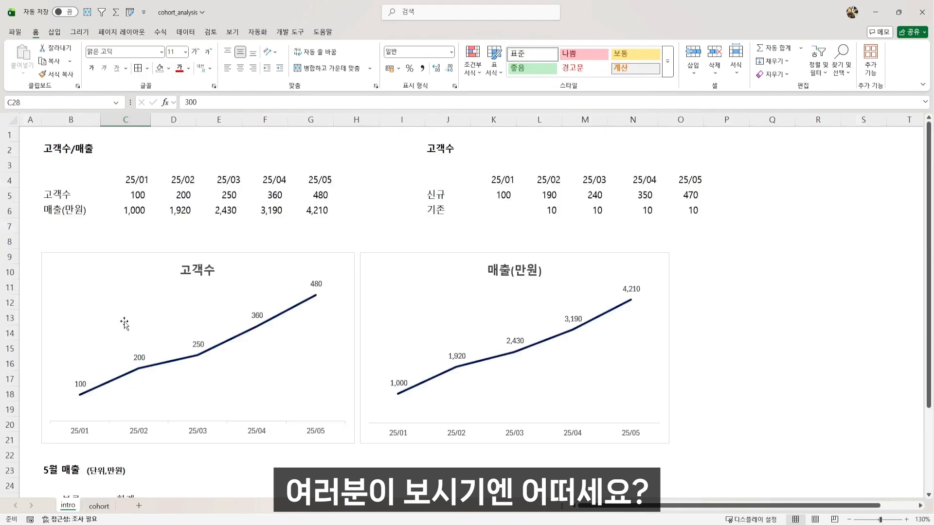
drag(73, 181, 319, 211)
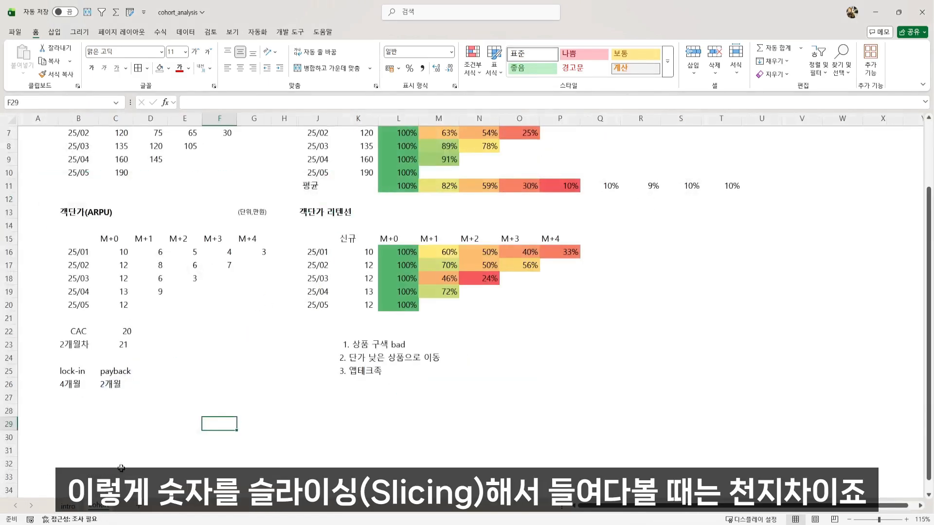
scroll(177, 358, up, 2)
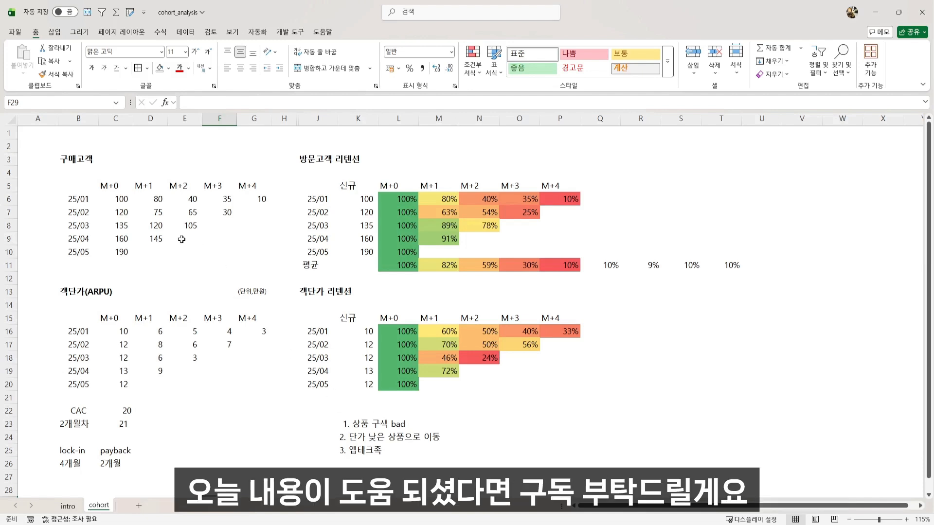
click(157, 238)
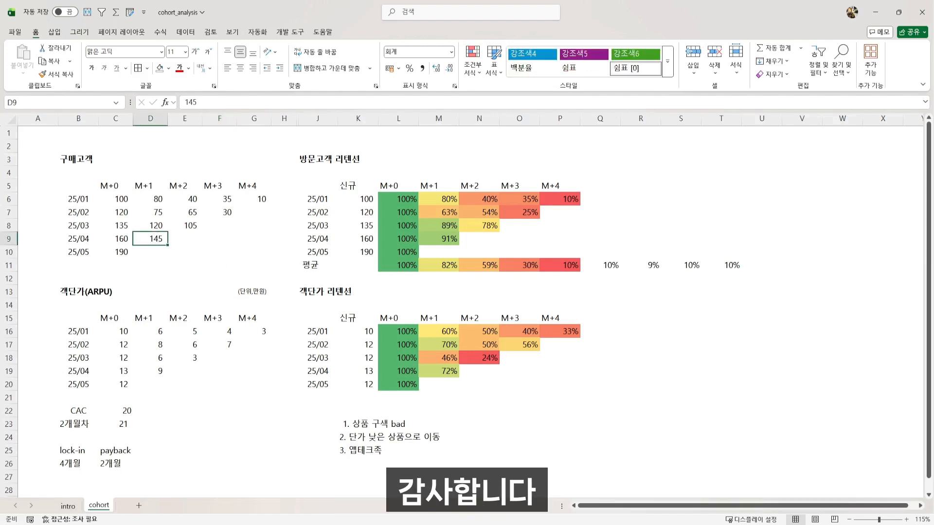